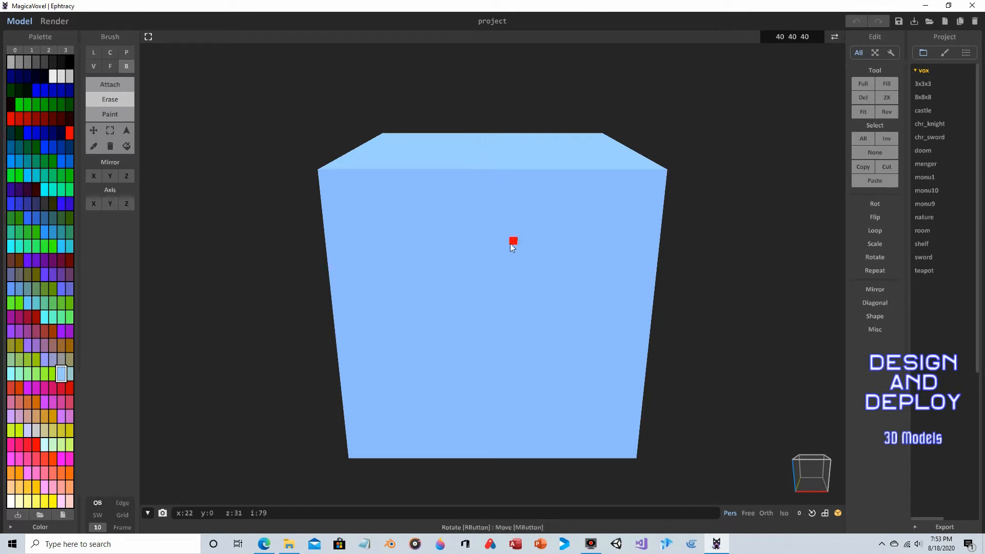
- Select all voxels and delete the default cube to empty the scene
key(ctrl+a)
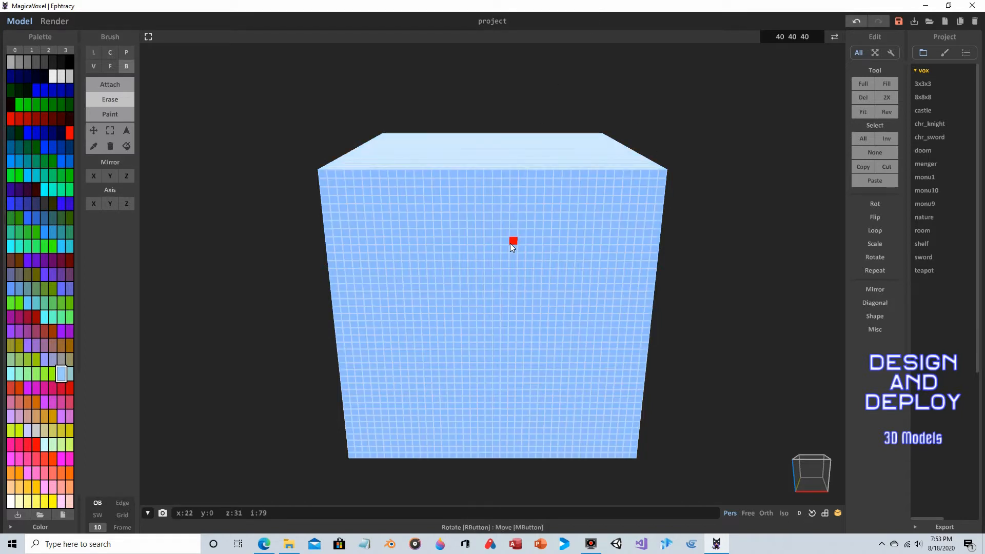
key(Delete)
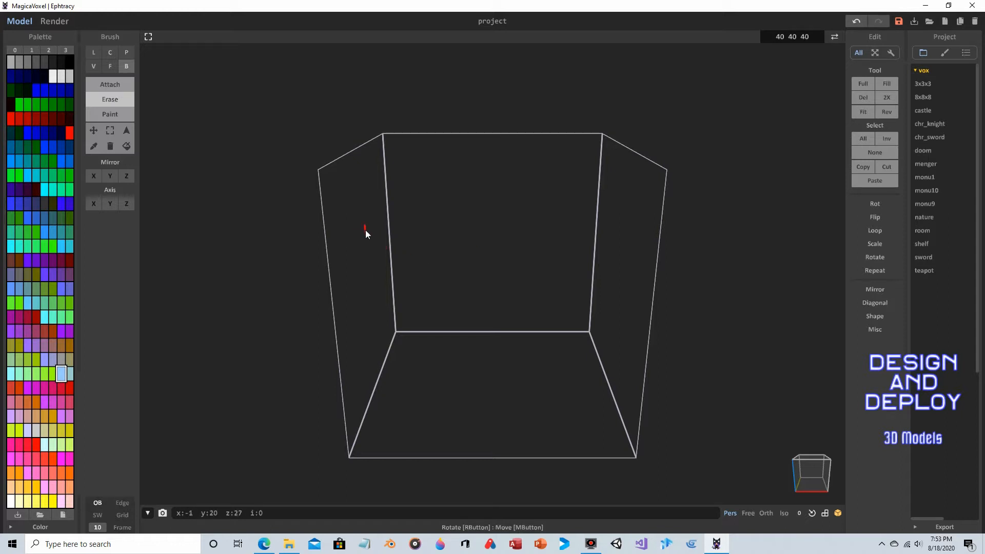
mouse_move(384, 237)
right_down()
mouse_move(530, 245)
mouse_move(528, 264)
right_up()
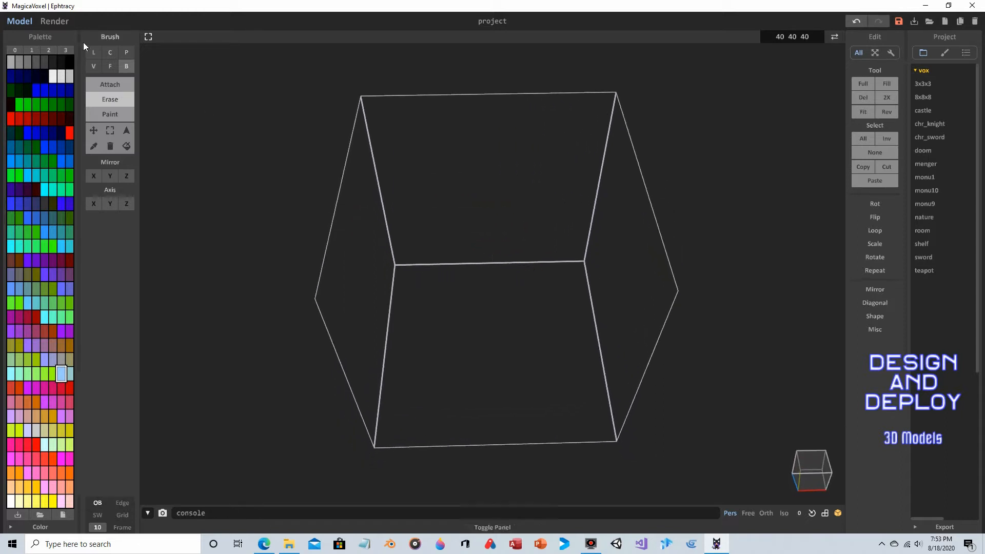
- With the Center brush, draw a filled circular disc of voxels centred on the floor
click(116, 53)
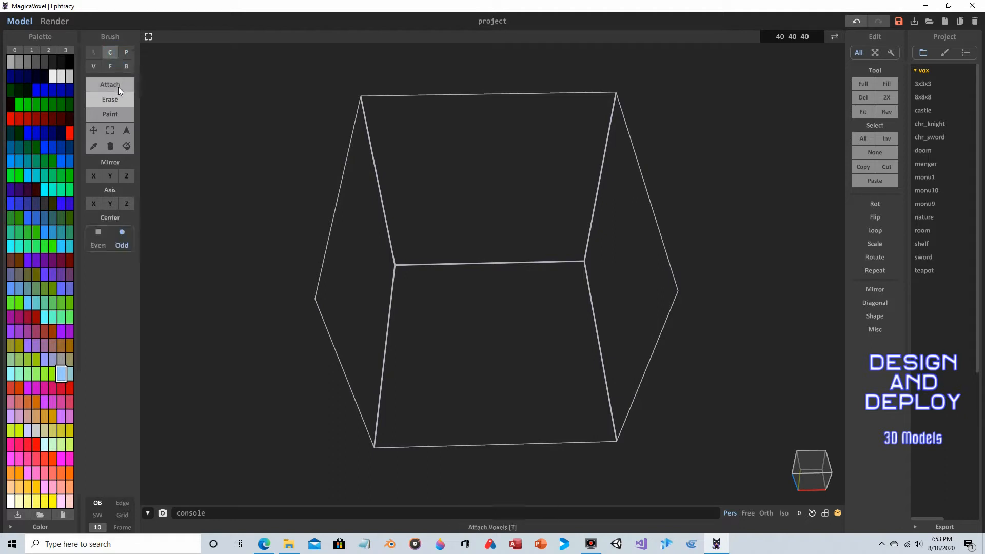
right_drag(570, 235, 561, 233)
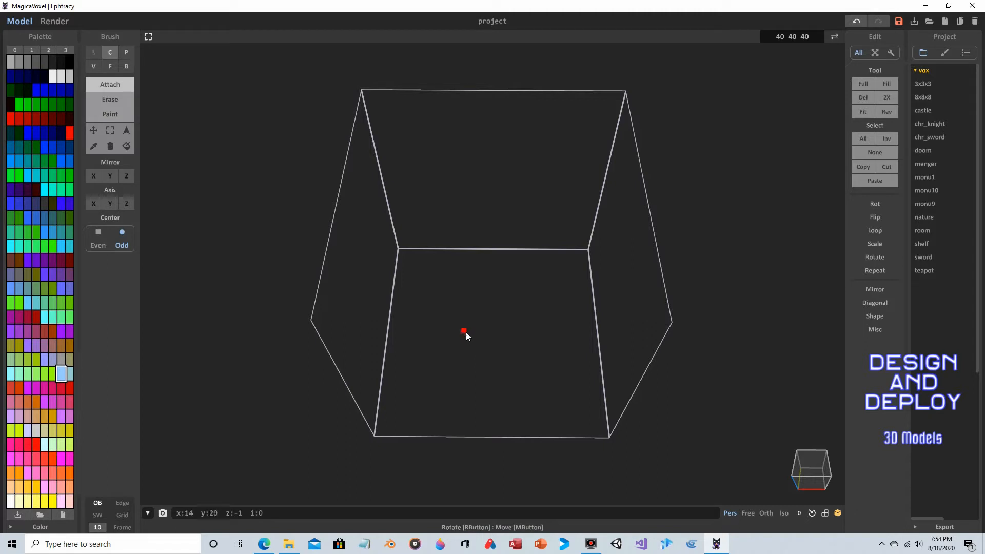
drag(466, 332, 506, 374)
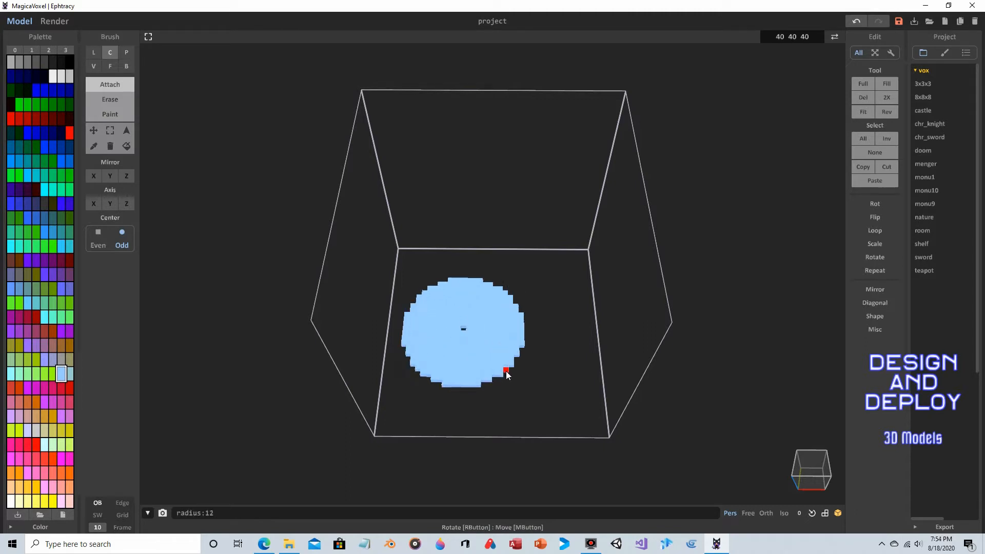
key(ctrl+z)
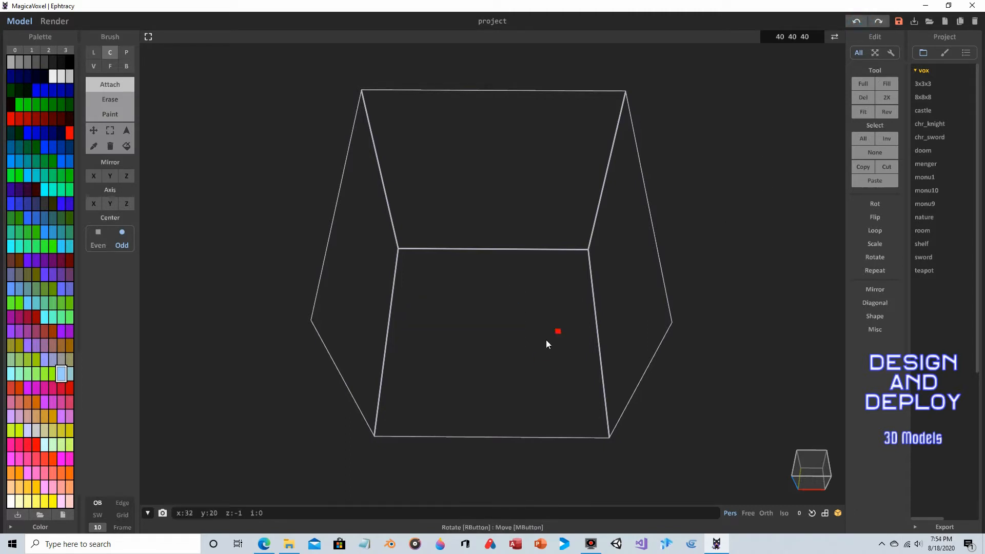
drag(484, 355, 523, 407)
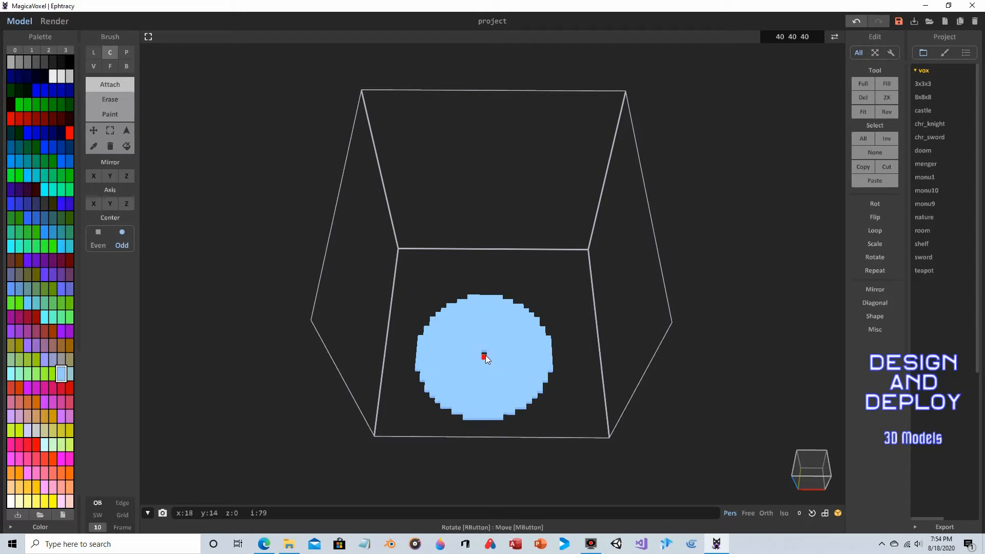
- Place a single dark blue voxel at the disc's centre as a marker
click(94, 67)
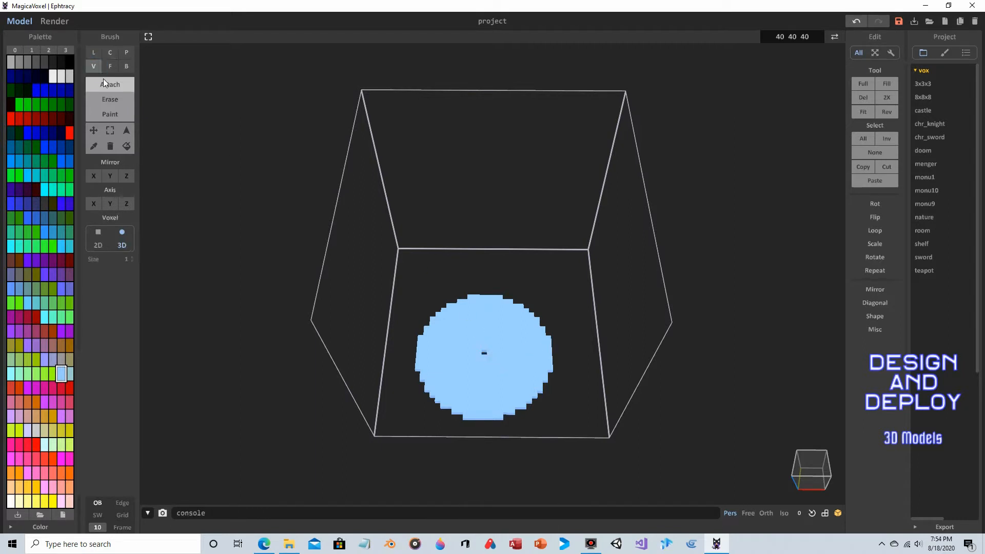
click(69, 147)
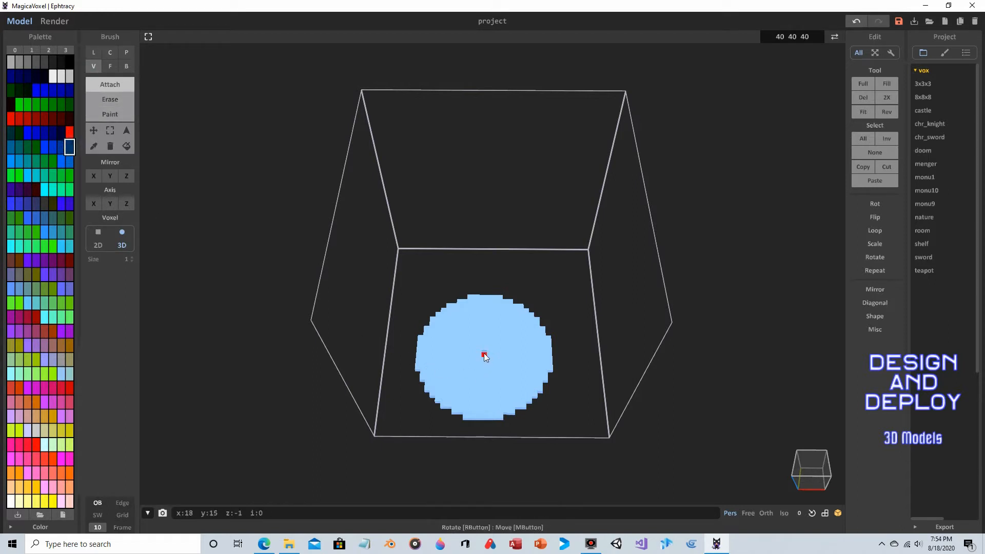
right_drag(484, 353, 492, 327)
click(485, 311)
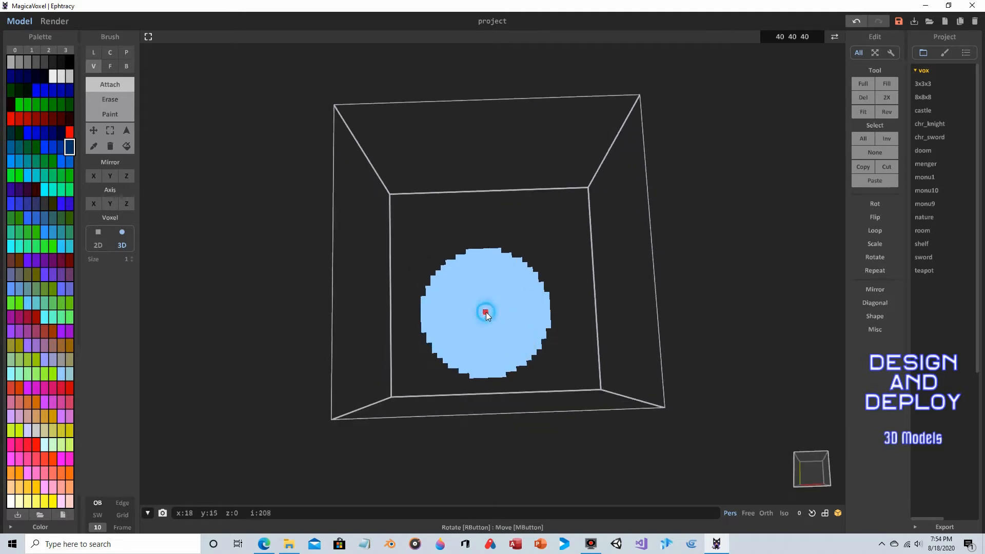
- Erase a smaller centred circle from the disc with the Center brush, leaving a thin ring
click(110, 52)
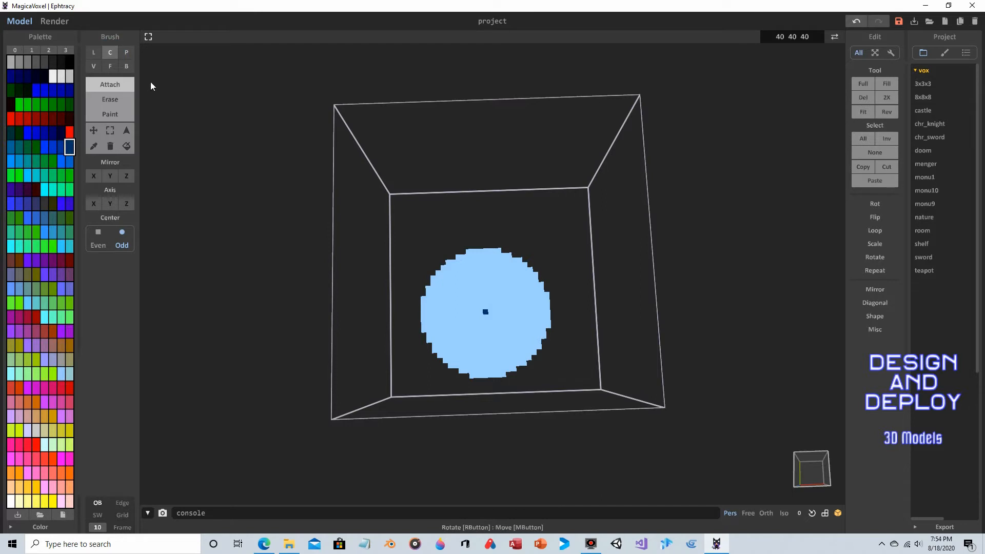
click(112, 98)
drag(487, 313, 445, 282)
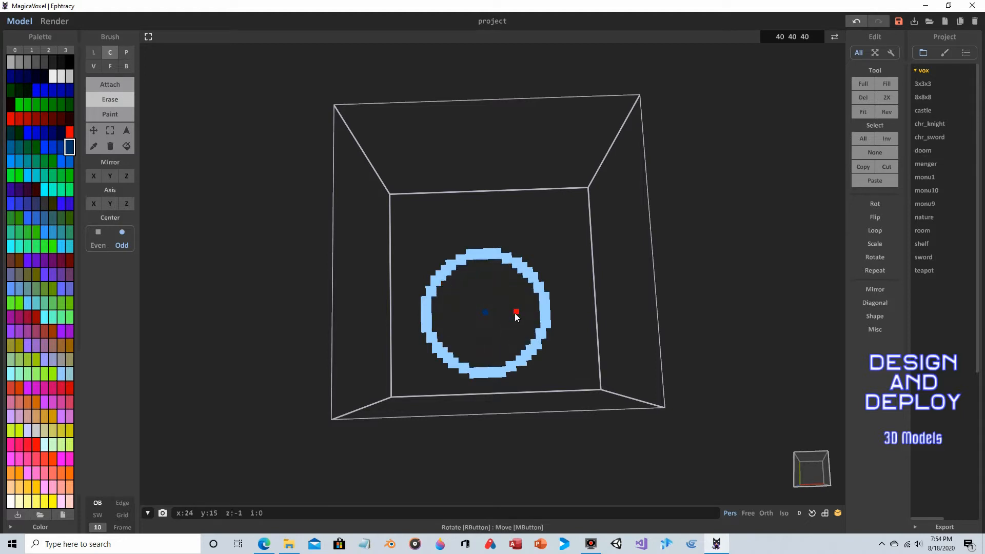
- Erase the dark blue centre marker voxel inside the ring
mouse_move(564, 325)
right_down()
mouse_move(554, 257)
mouse_move(568, 208)
mouse_move(567, 244)
mouse_move(563, 231)
right_up()
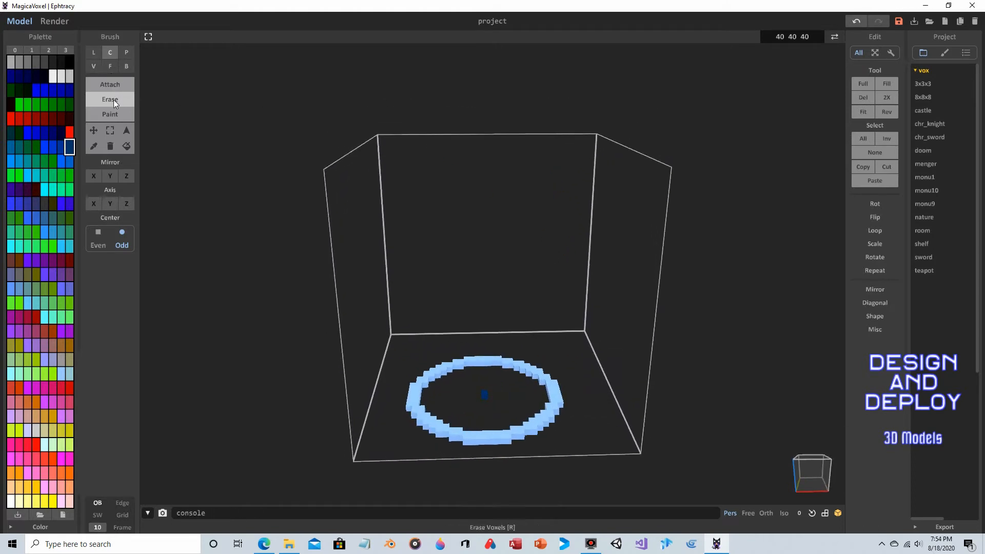
click(94, 67)
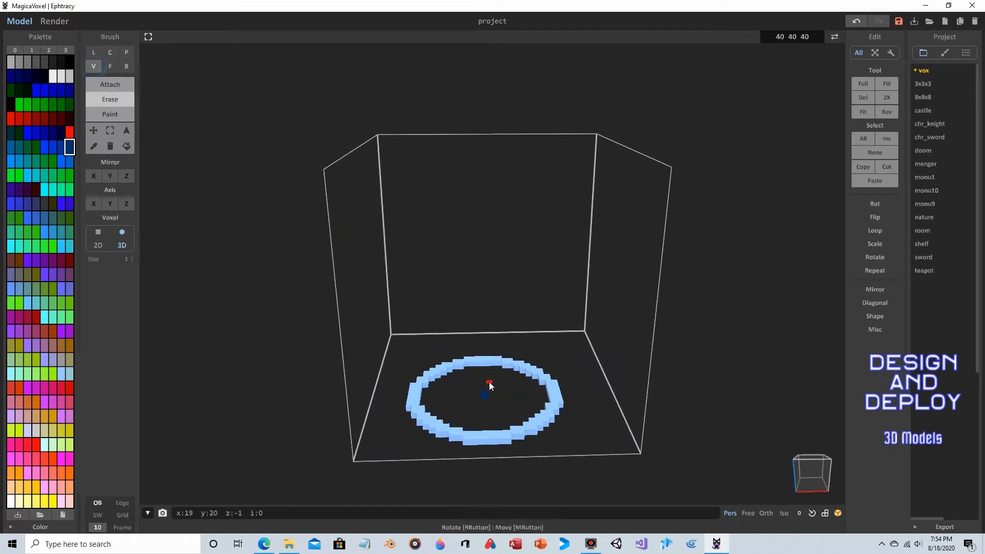
click(487, 396)
right_drag(506, 378, 494, 369)
right_drag(476, 292, 479, 314)
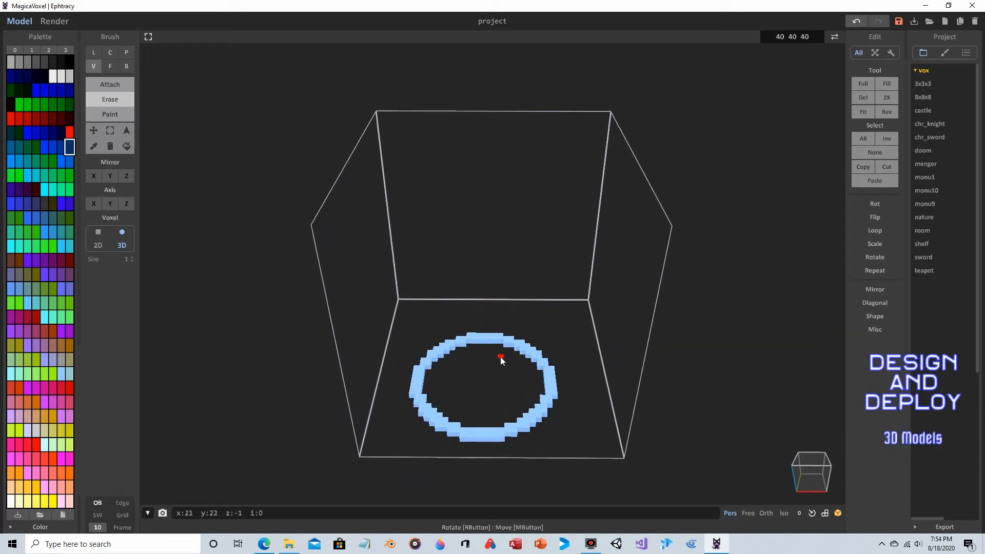
- Select all voxels and rotate the ring 90 degrees about the Y axis so it stands upright
key(ctrl+a)
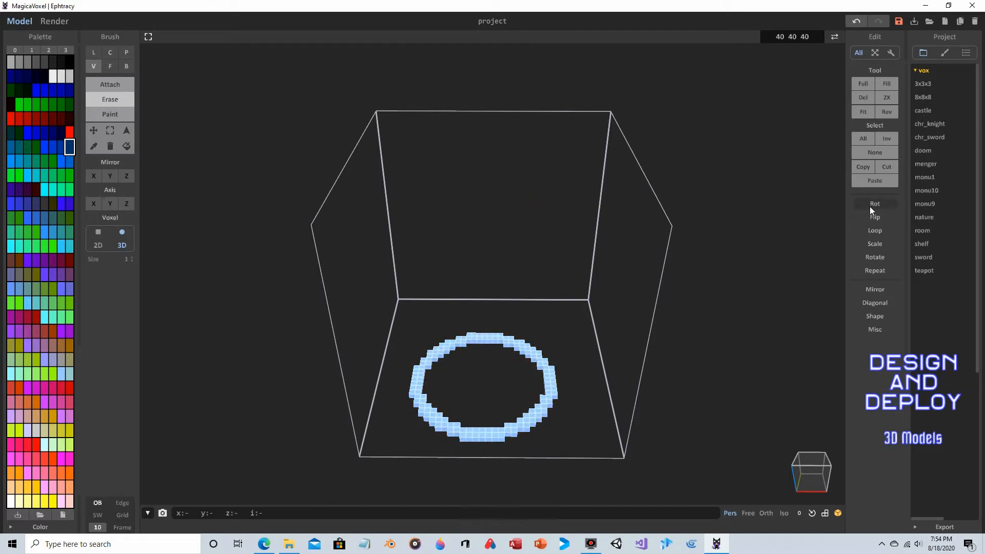
mouse_move(891, 205)
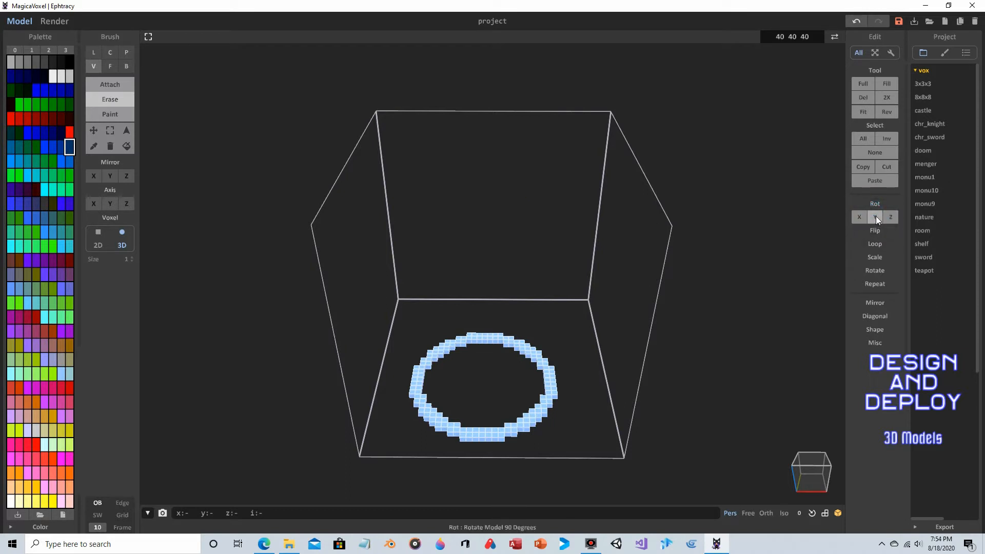
click(875, 217)
mouse_move(542, 271)
right_down()
mouse_move(582, 248)
mouse_move(443, 243)
mouse_move(339, 252)
mouse_move(583, 235)
mouse_move(546, 239)
mouse_move(523, 259)
mouse_move(521, 292)
mouse_move(460, 261)
mouse_move(472, 260)
mouse_move(403, 213)
right_up()
scroll(546, 239, up, 5)
- Thicken the ring by attaching a layer of voxels to its face with the Face brush
click(110, 66)
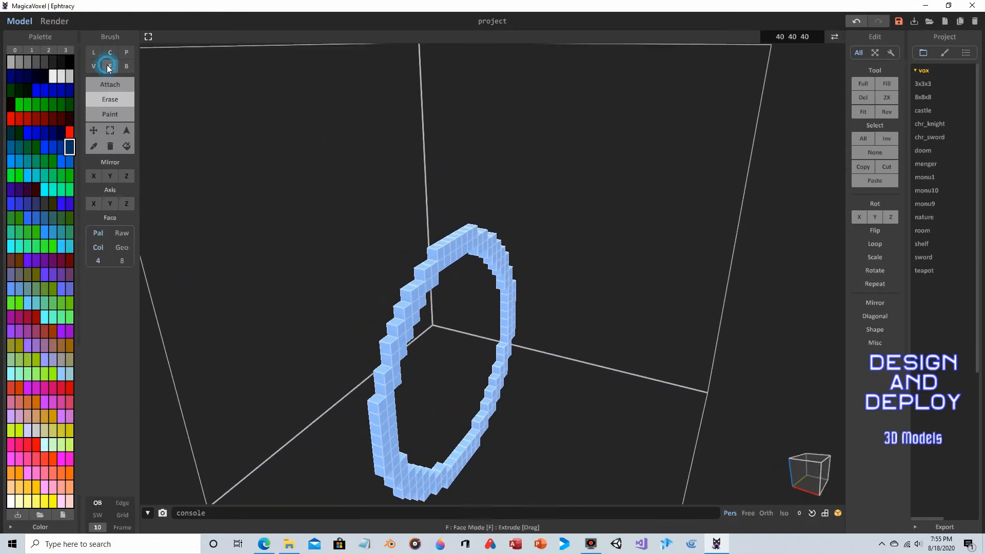
click(118, 84)
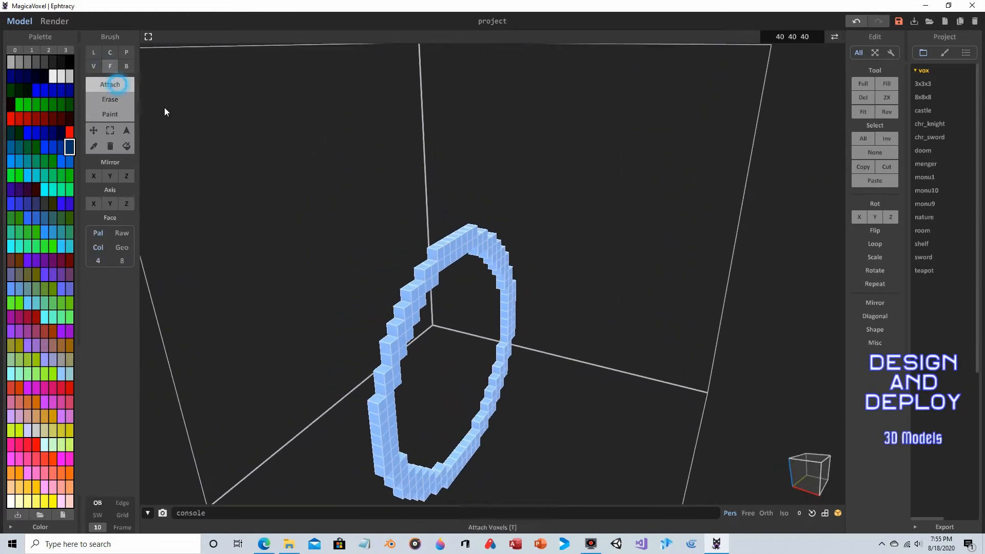
right_drag(488, 249, 509, 272)
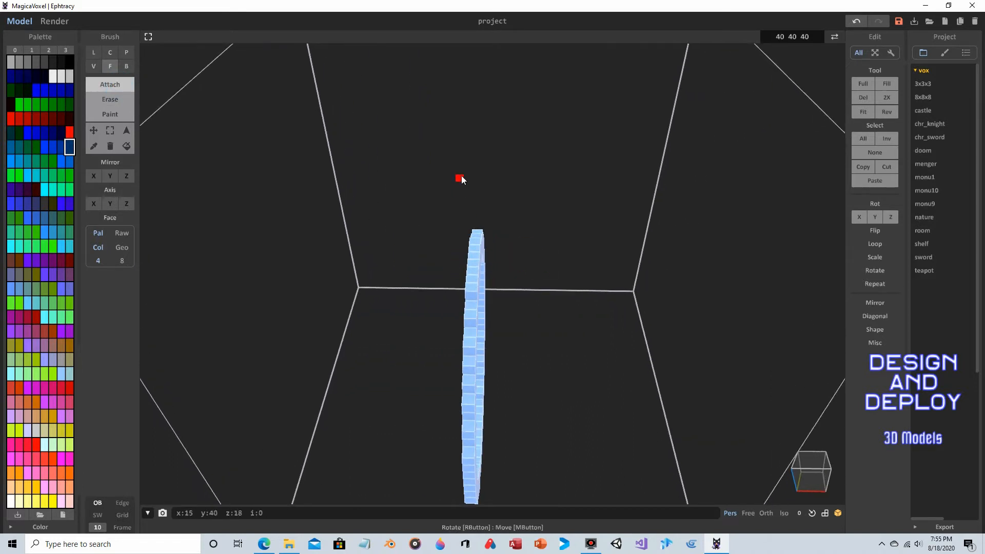
right_drag(599, 265, 446, 239)
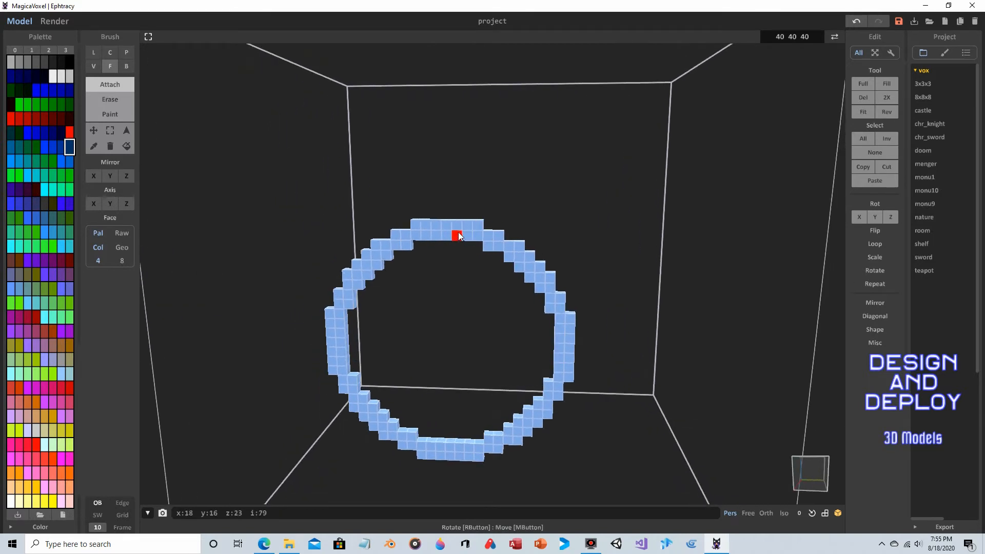
right_drag(586, 225, 565, 202)
click(565, 233)
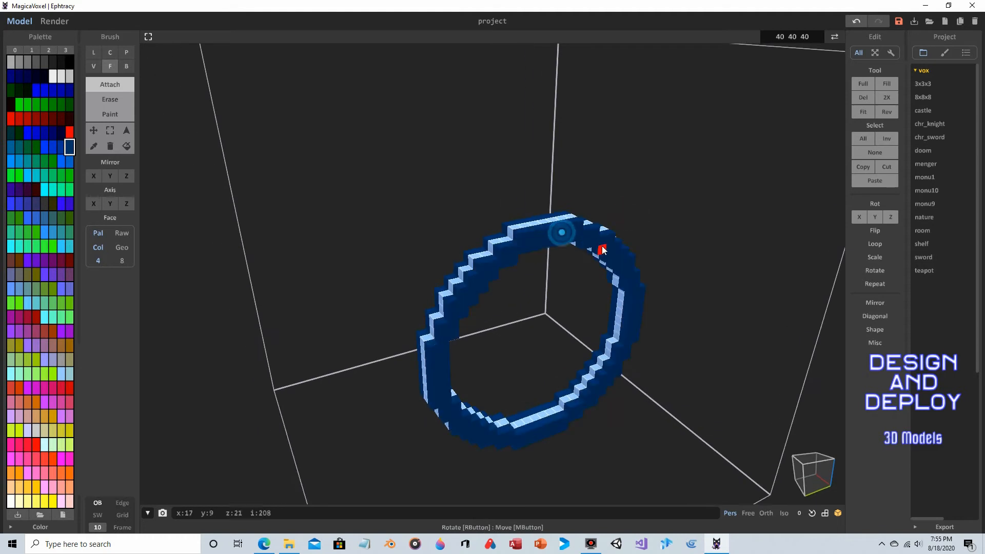
right_drag(314, 193, 441, 203)
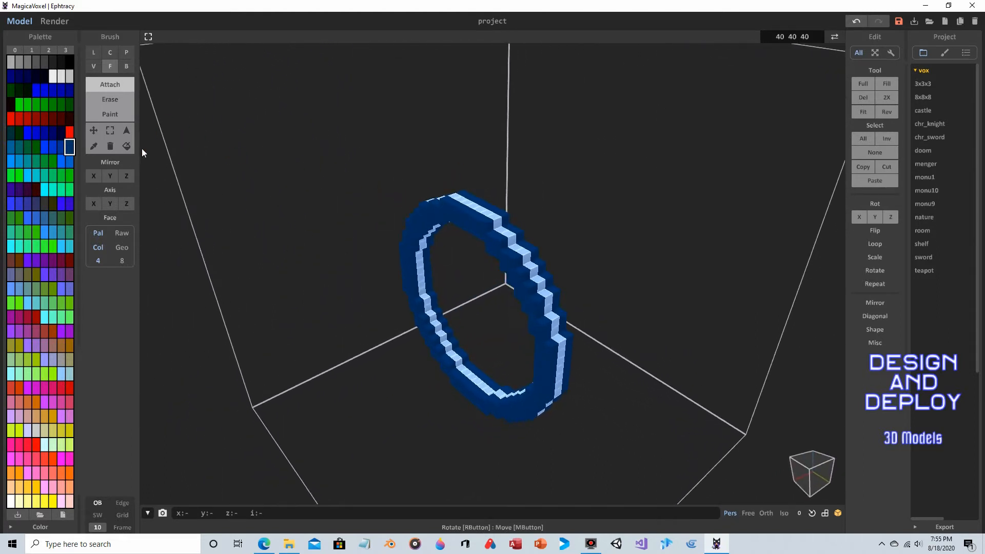
- Pick the ring's light blue colour and repaint the dark blue faces light blue with the Face brush
click(94, 145)
click(473, 204)
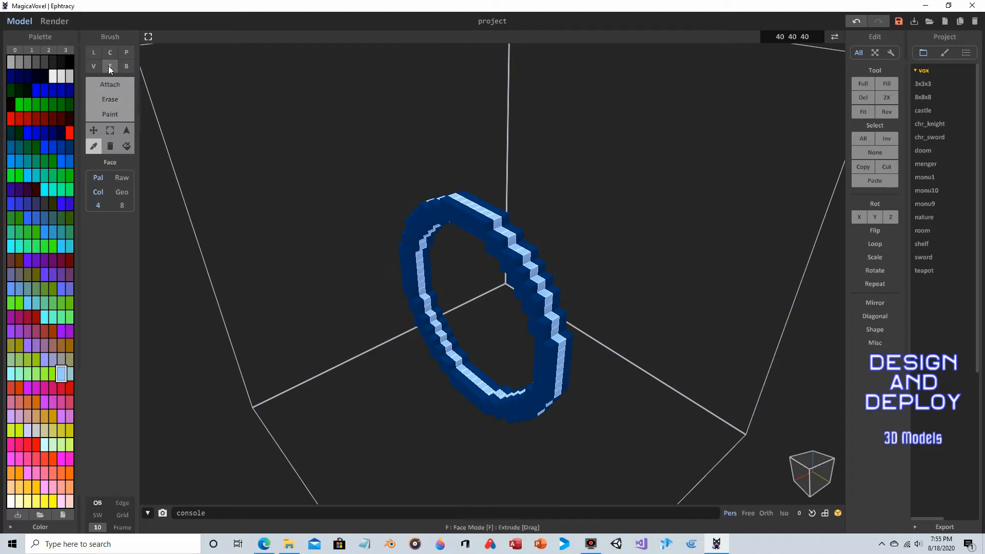
click(113, 113)
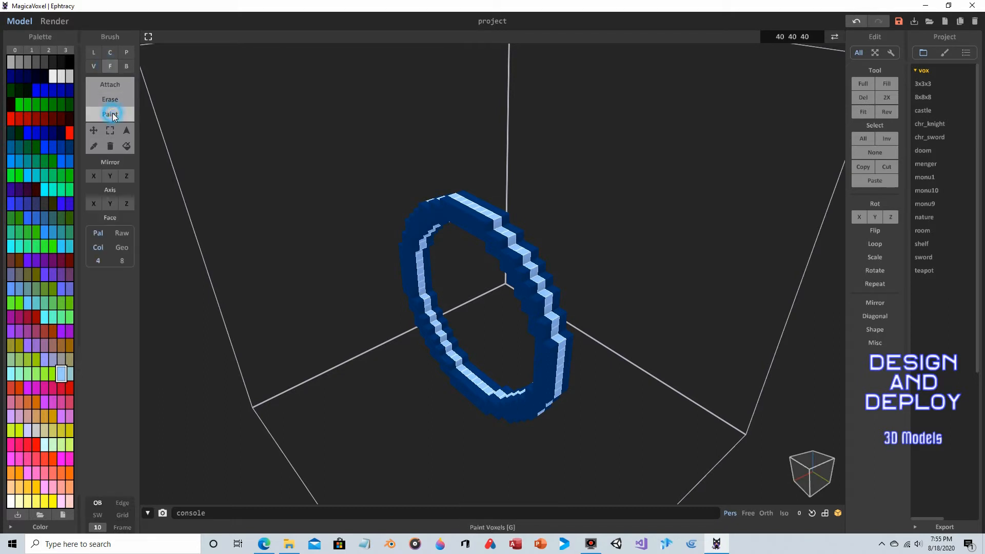
click(463, 216)
right_drag(612, 213, 472, 208)
click(539, 246)
mouse_move(540, 246)
right_down()
mouse_move(538, 231)
mouse_move(608, 221)
mouse_move(525, 177)
mouse_move(528, 211)
mouse_move(512, 220)
mouse_move(599, 190)
right_up()
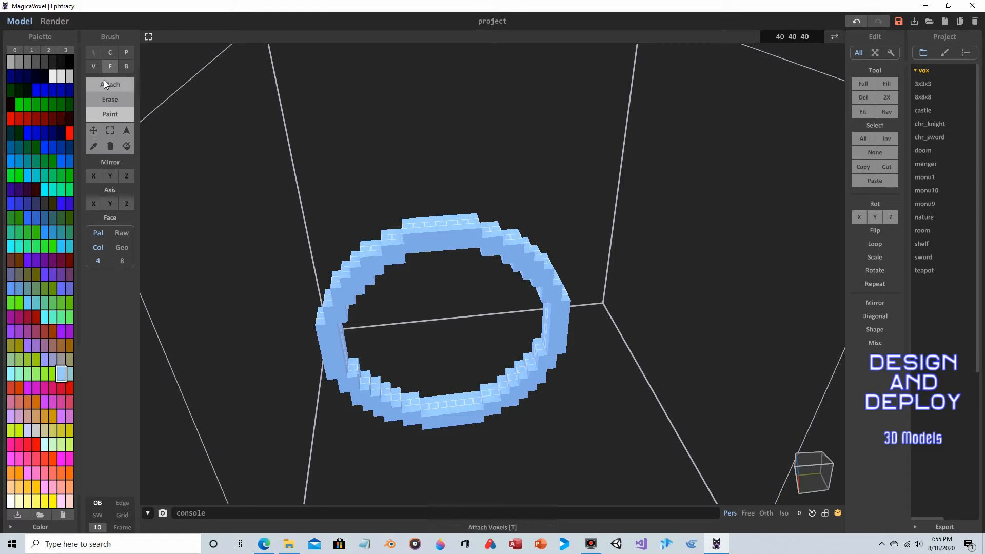
- Attach a red box of voxels on top of the ring with the Box brush
click(122, 65)
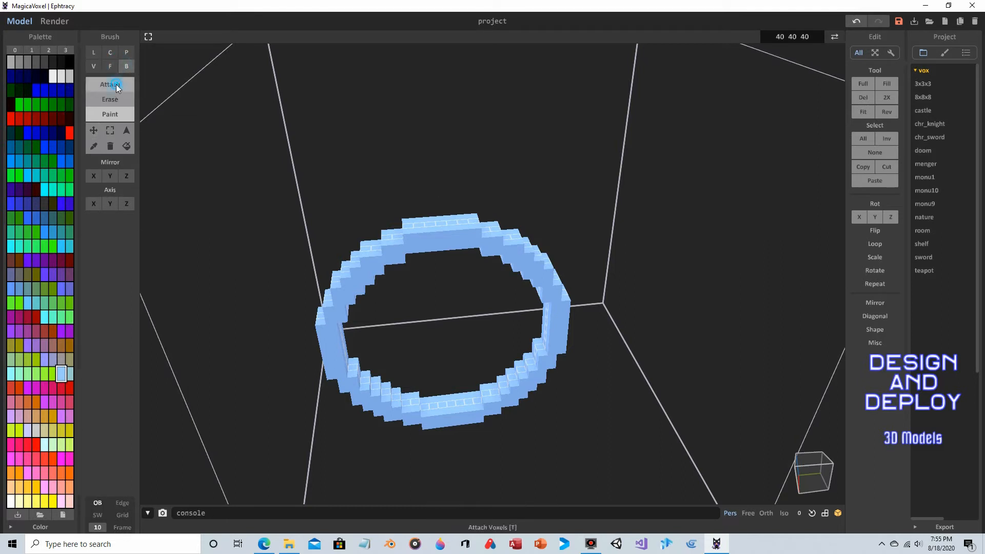
click(118, 87)
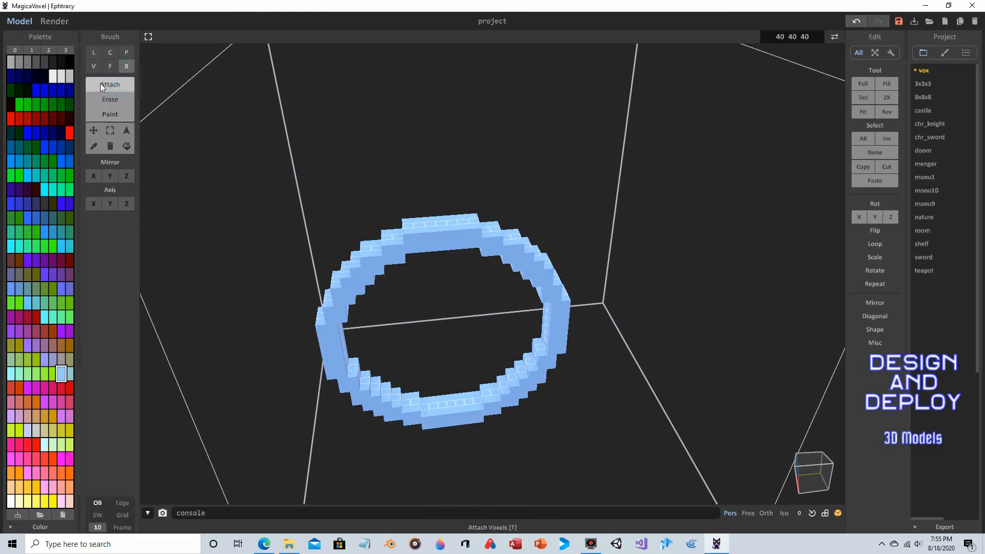
click(11, 120)
right_drag(563, 138, 499, 232)
drag(428, 233, 436, 249)
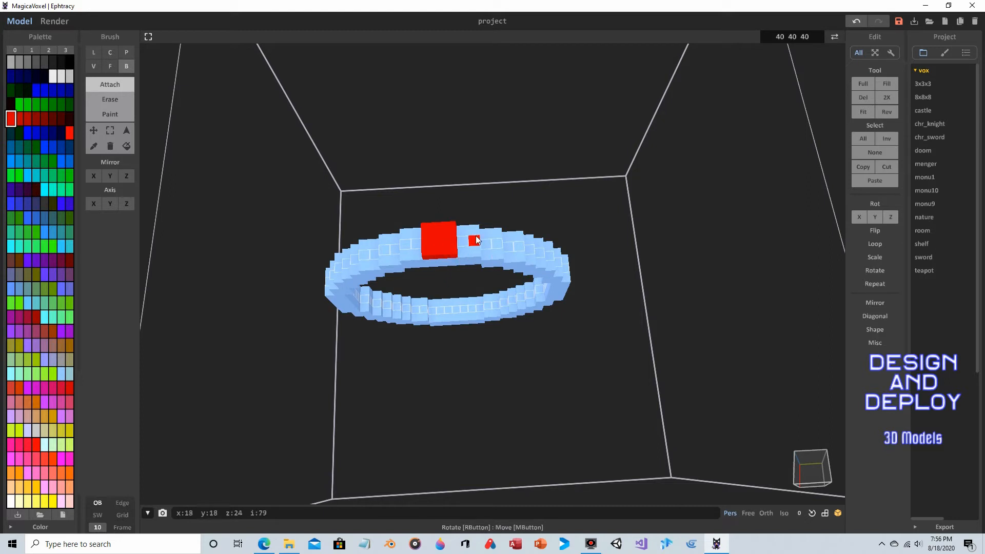
mouse_move(468, 219)
right_down()
mouse_move(477, 103)
mouse_move(464, 192)
mouse_move(432, 234)
mouse_move(429, 158)
mouse_move(391, 115)
right_up()
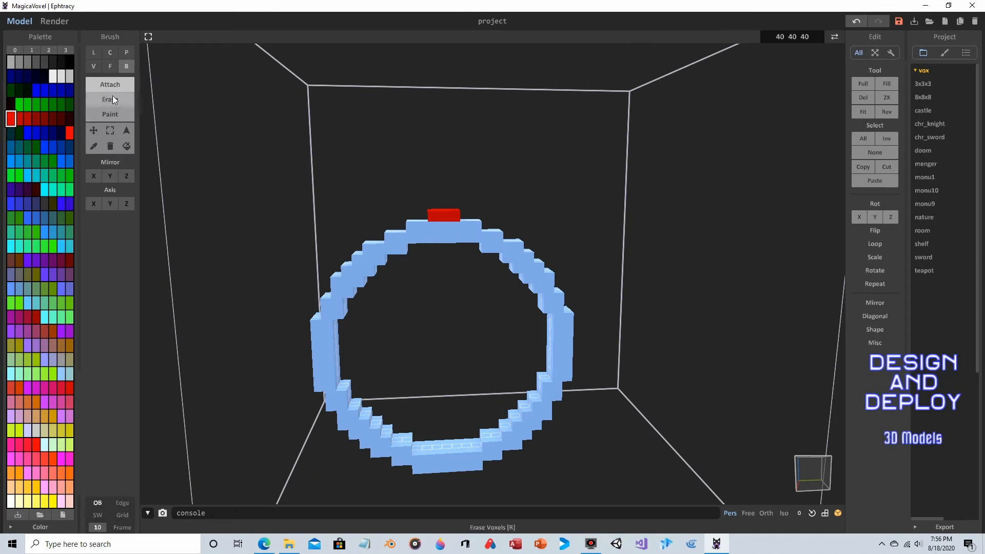
- Extrude the red box's faces with the Face brush to enlarge it into a gem on the ring
click(110, 67)
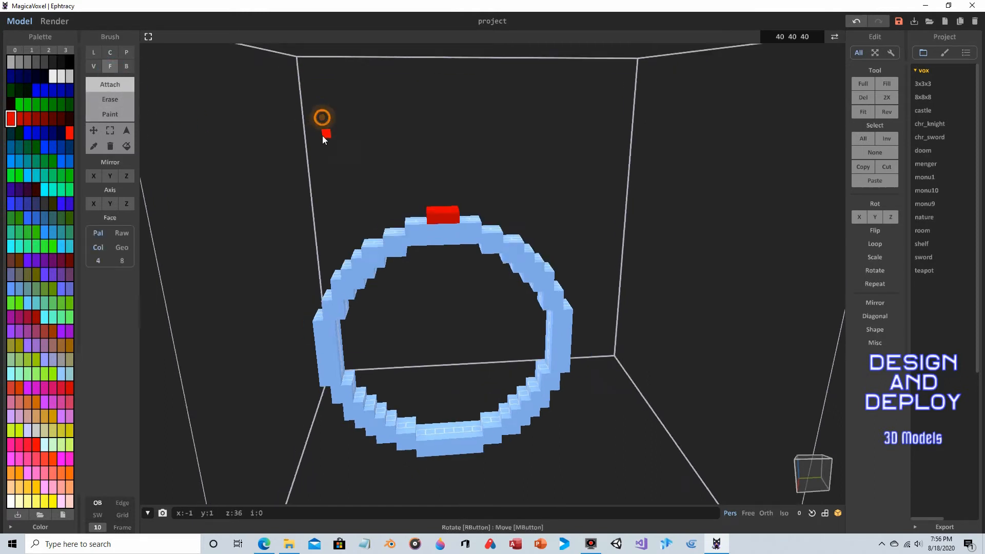
right_drag(322, 136, 319, 169)
drag(437, 218, 437, 214)
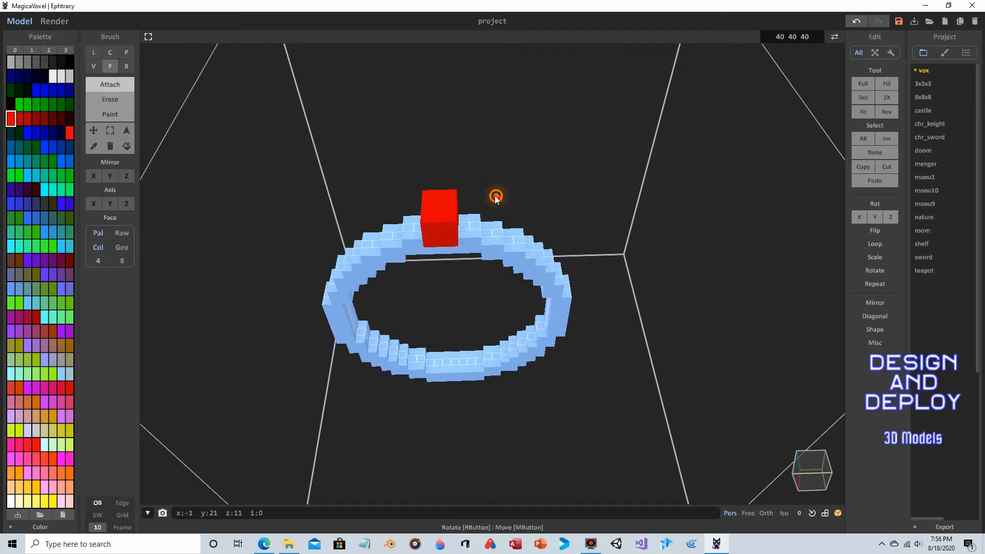
right_drag(494, 194, 460, 199)
right_drag(558, 185, 536, 215)
right_drag(613, 213, 511, 239)
right_drag(563, 218, 442, 205)
right_drag(550, 166, 501, 192)
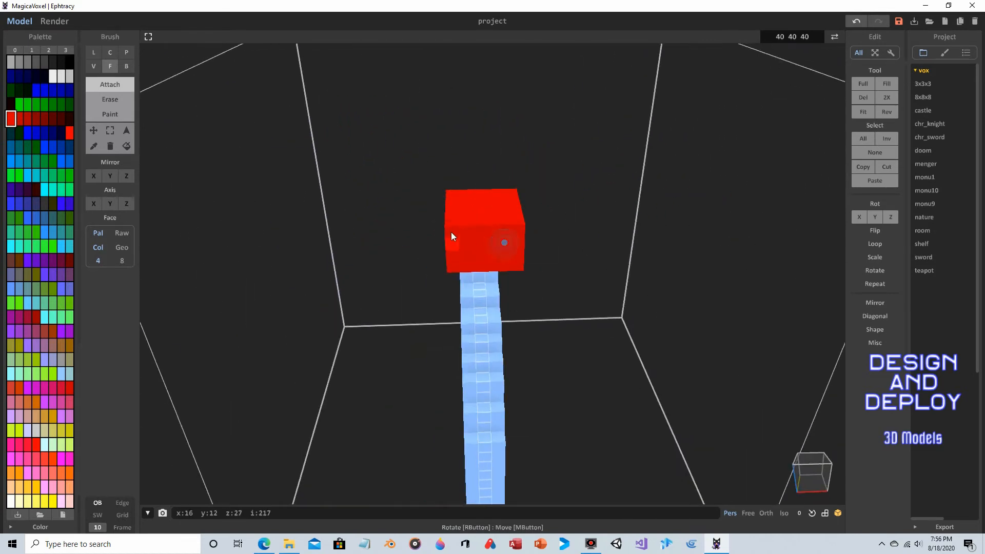
right_drag(451, 232, 622, 180)
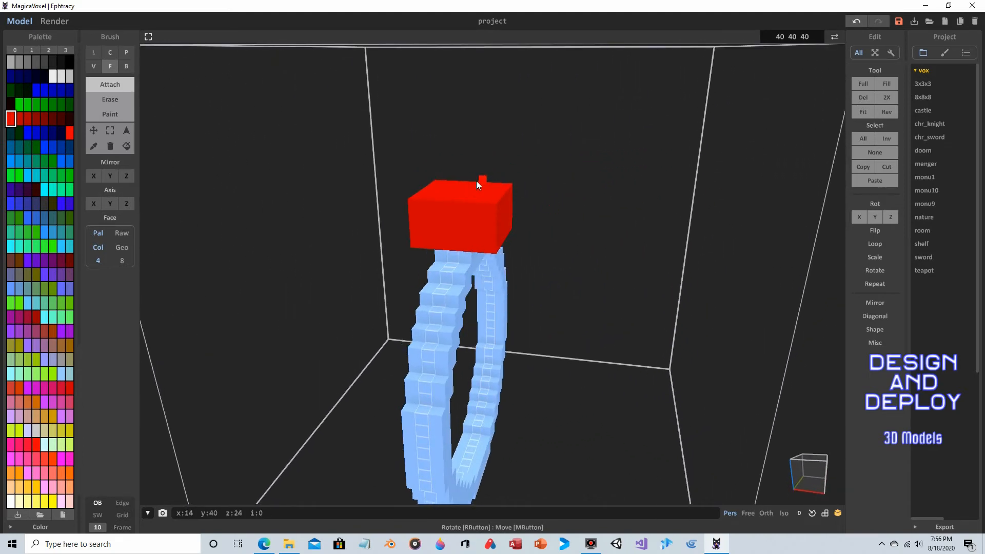
- Carve notches into the red box by erasing voxels with the Voxel brush
right_drag(537, 135, 535, 181)
click(477, 214)
right_drag(567, 236, 582, 198)
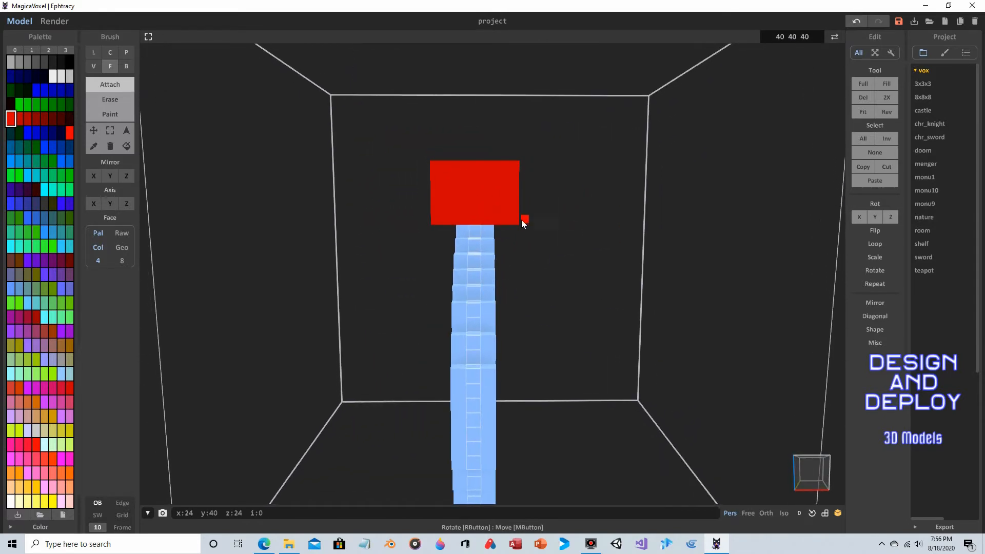
right_drag(521, 220, 345, 152)
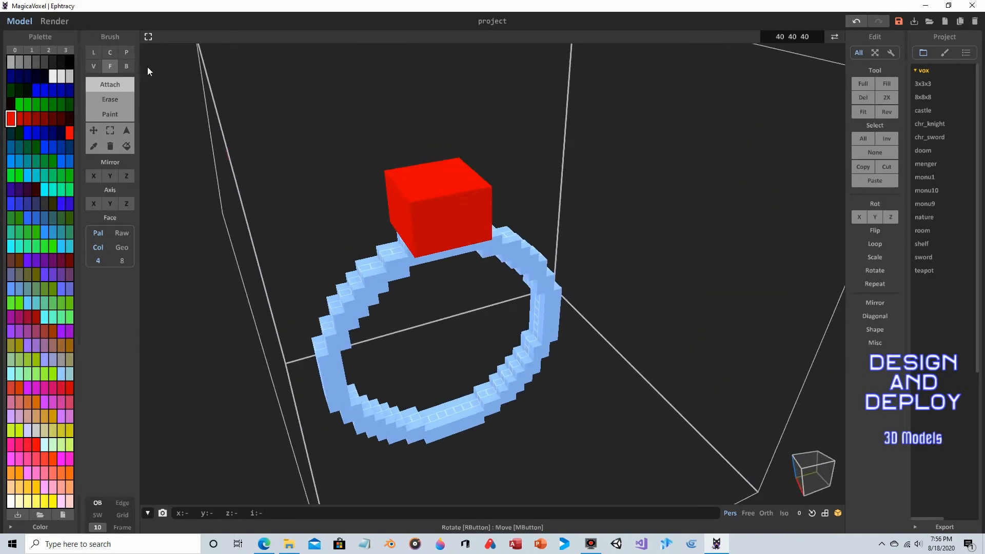
click(93, 66)
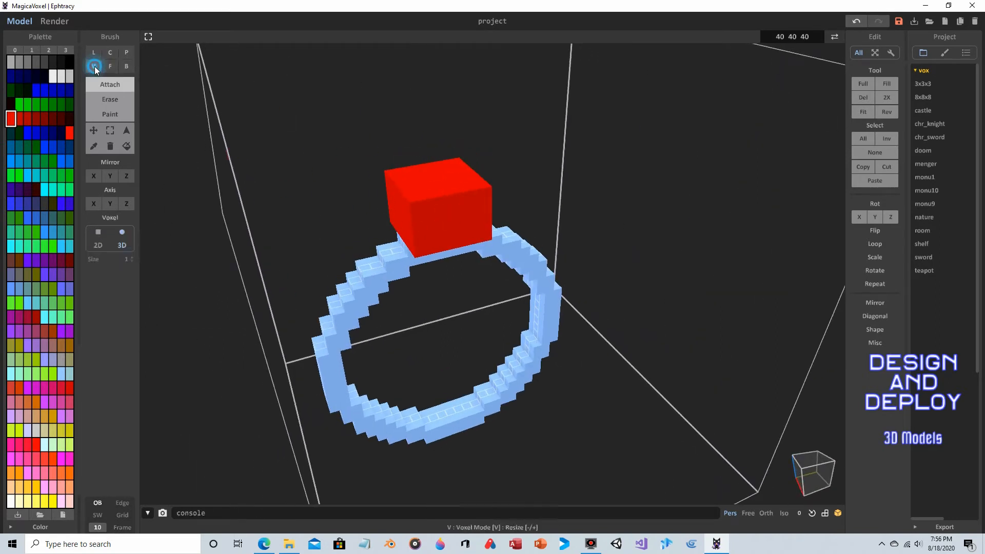
right_drag(552, 163, 521, 156)
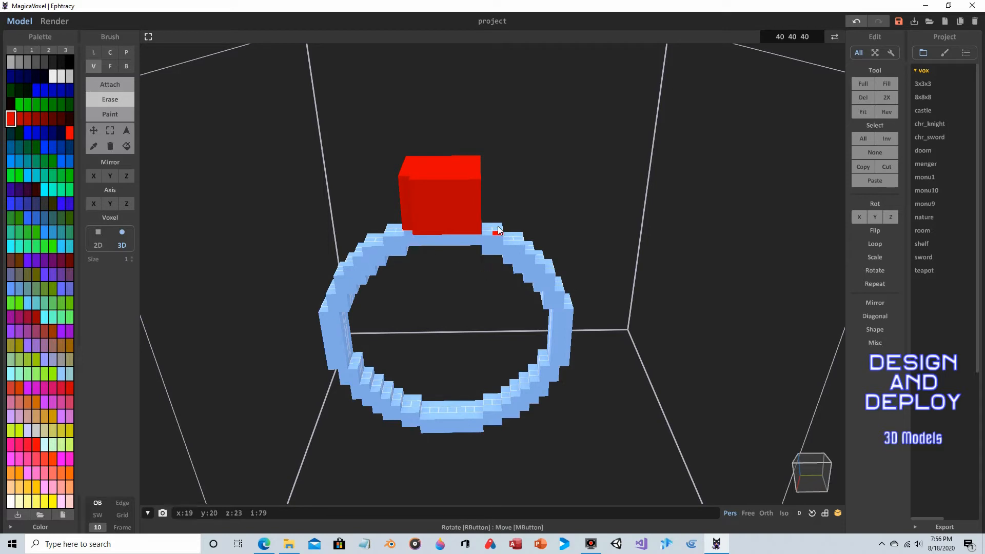
right_drag(519, 185, 478, 207)
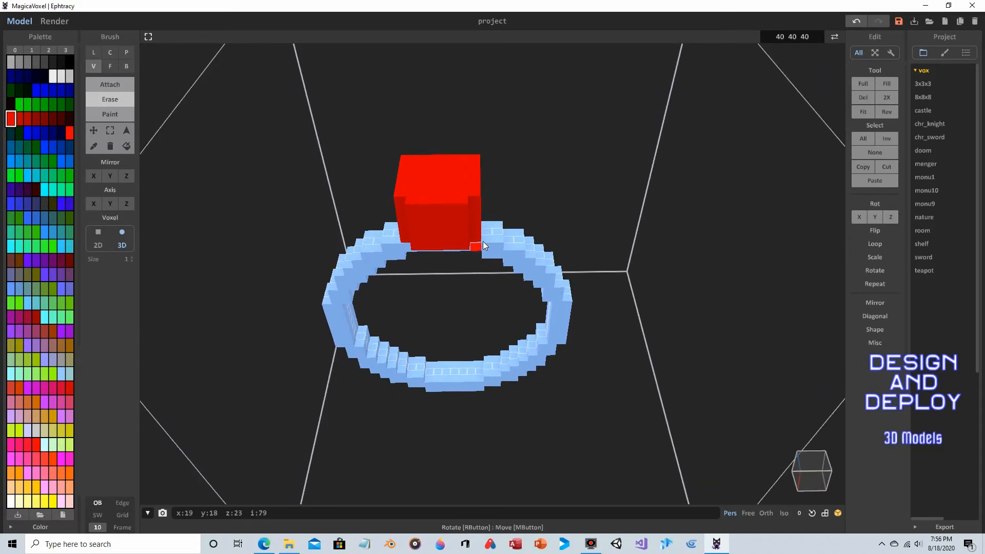
right_drag(482, 241, 462, 198)
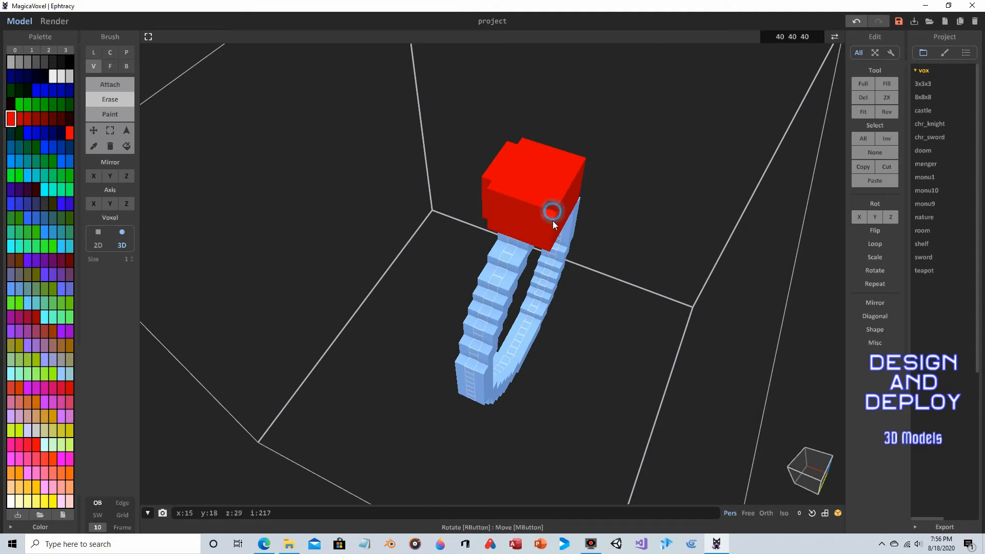
right_drag(705, 192, 552, 203)
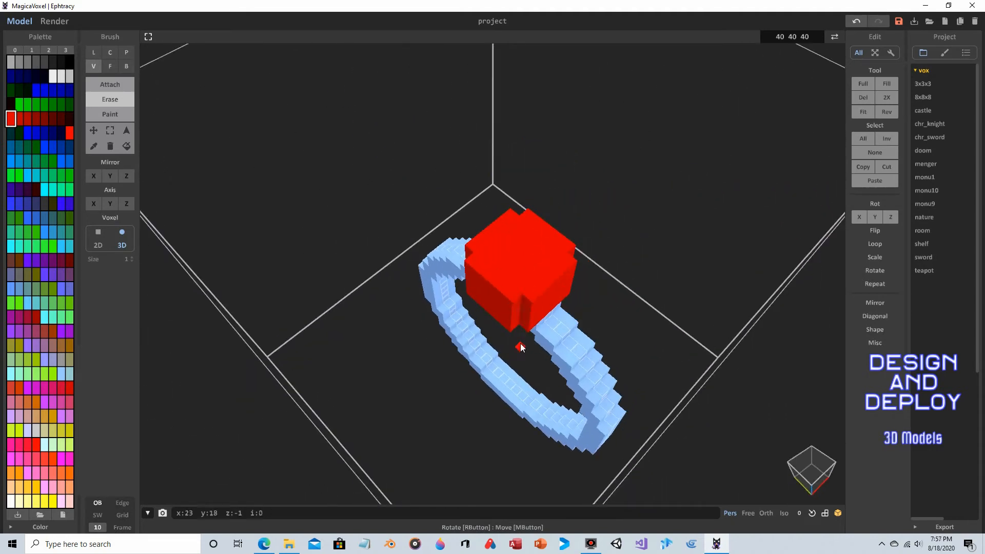
right_drag(648, 263, 546, 212)
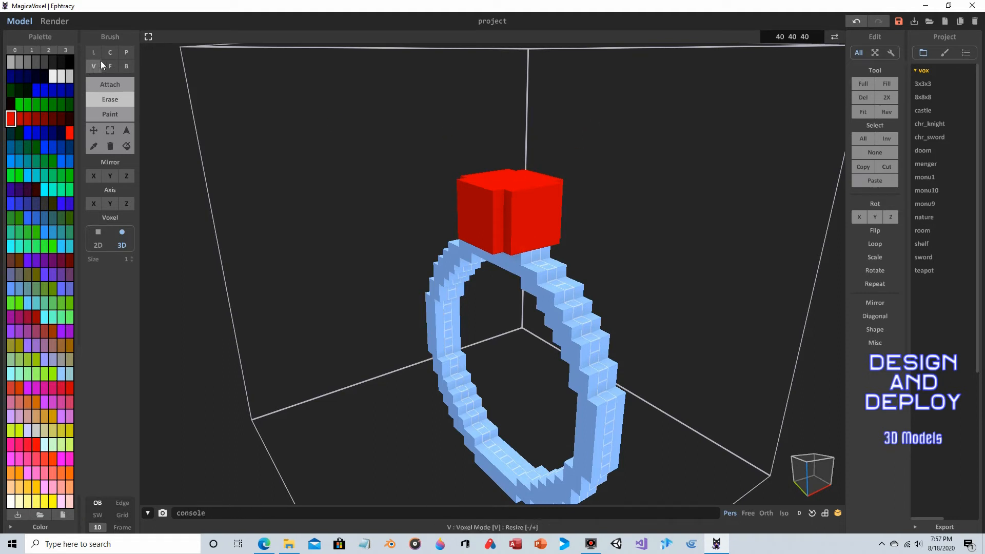
- Erase box regions from the lower part of the red gem with the Box brush to narrow its base
click(125, 67)
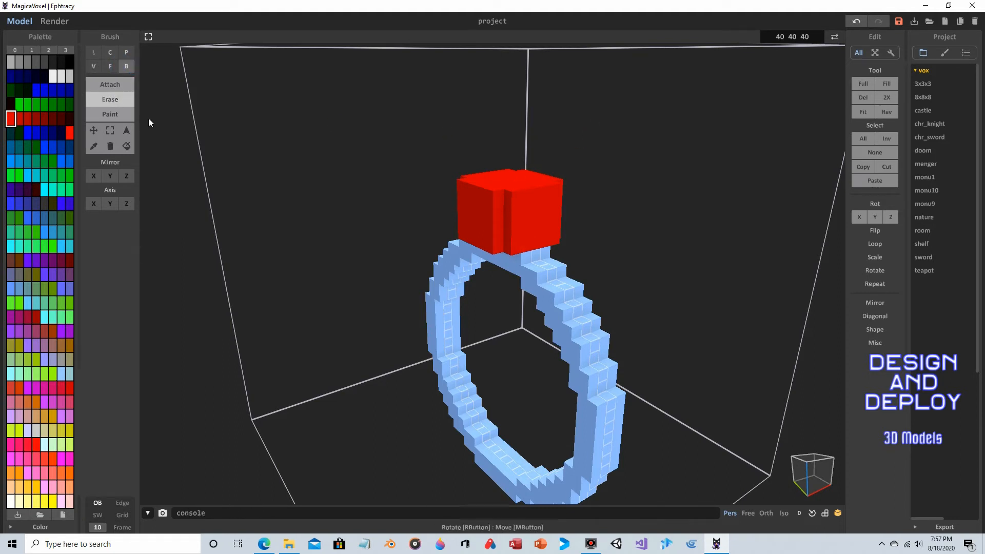
click(514, 219)
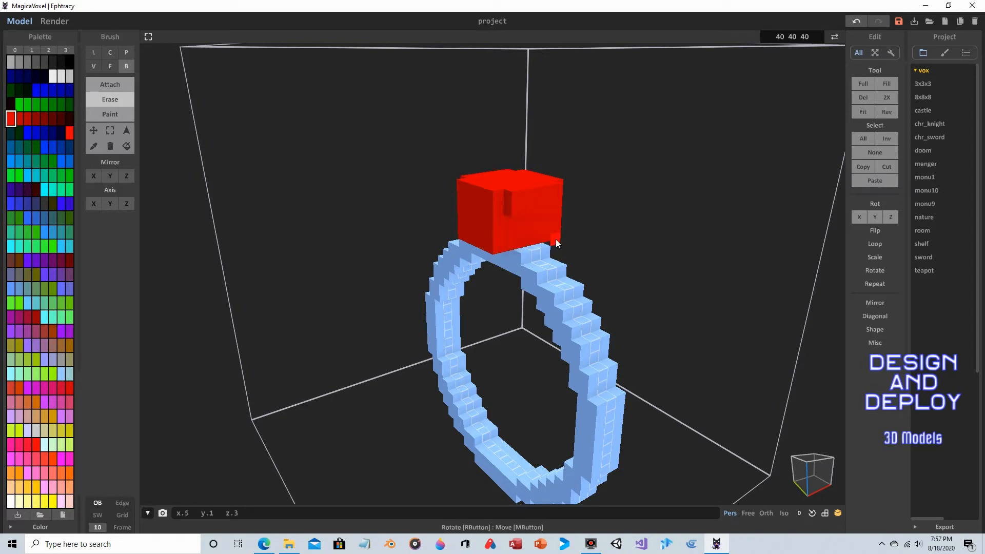
right_drag(635, 208, 429, 215)
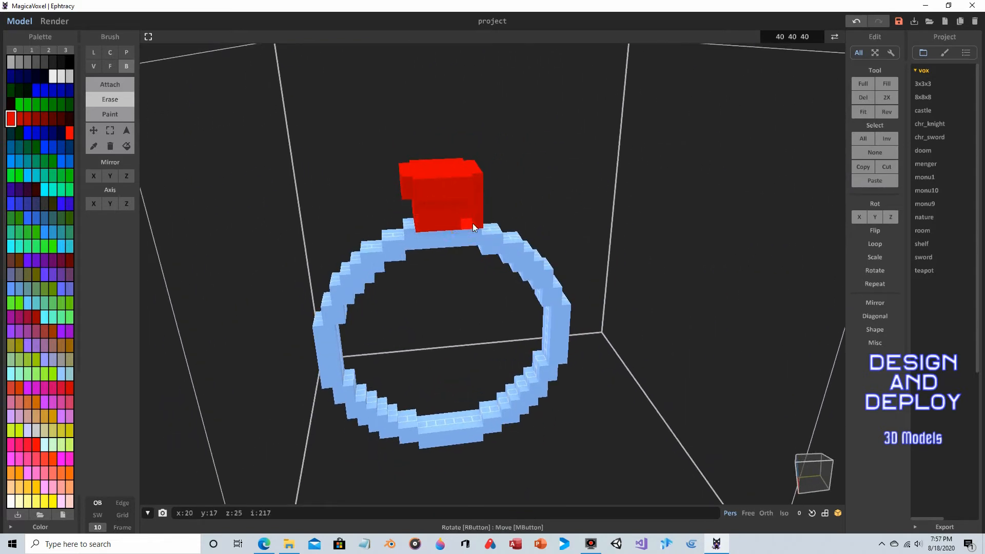
right_drag(562, 194, 509, 198)
drag(508, 207, 555, 227)
right_drag(556, 228, 728, 217)
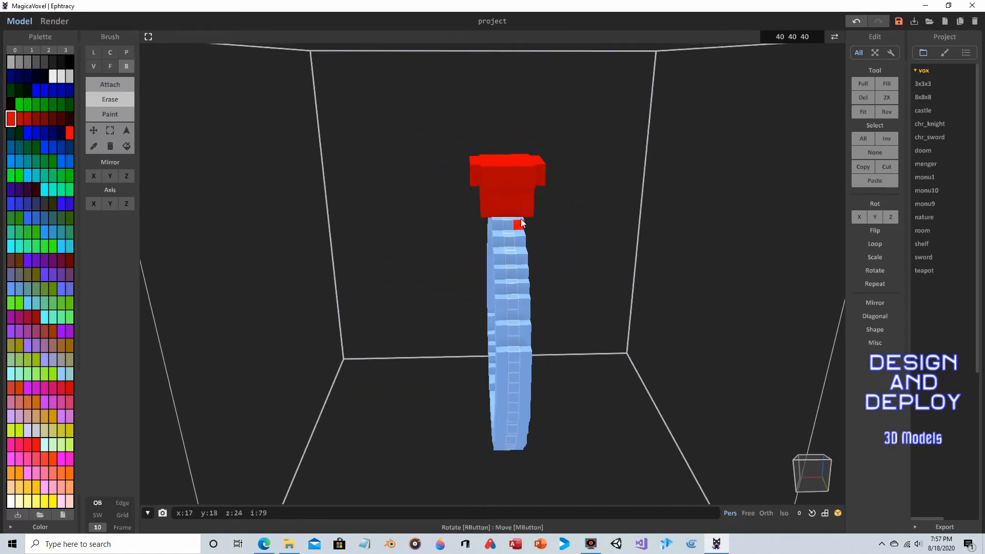
right_drag(521, 219, 561, 209)
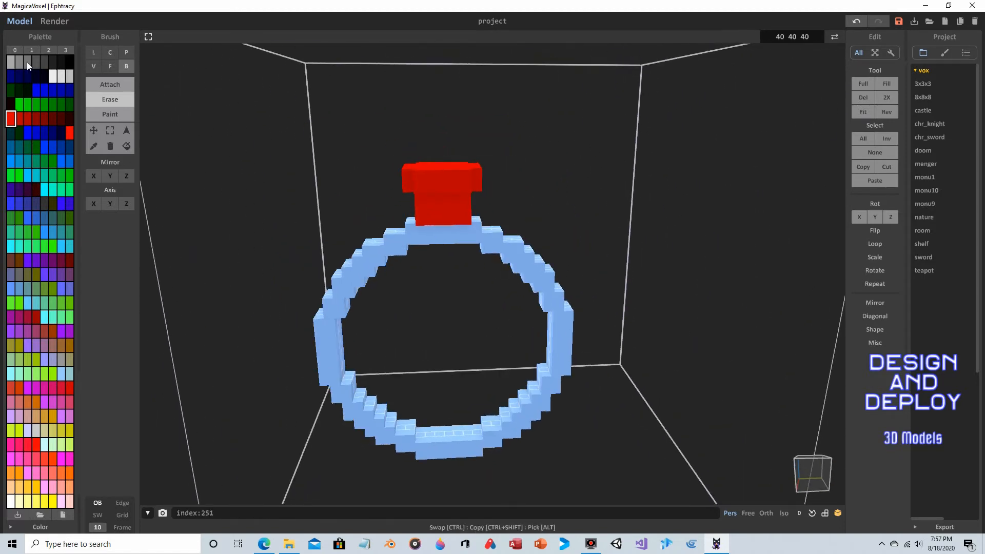
- Erase further voxels along the gem's edges with the Line brush
click(93, 53)
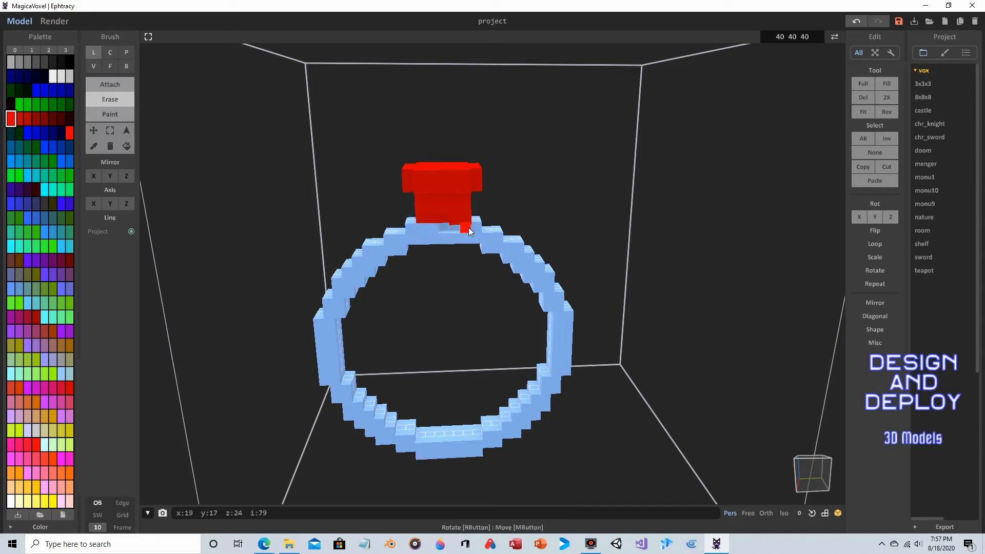
right_drag(469, 226, 534, 229)
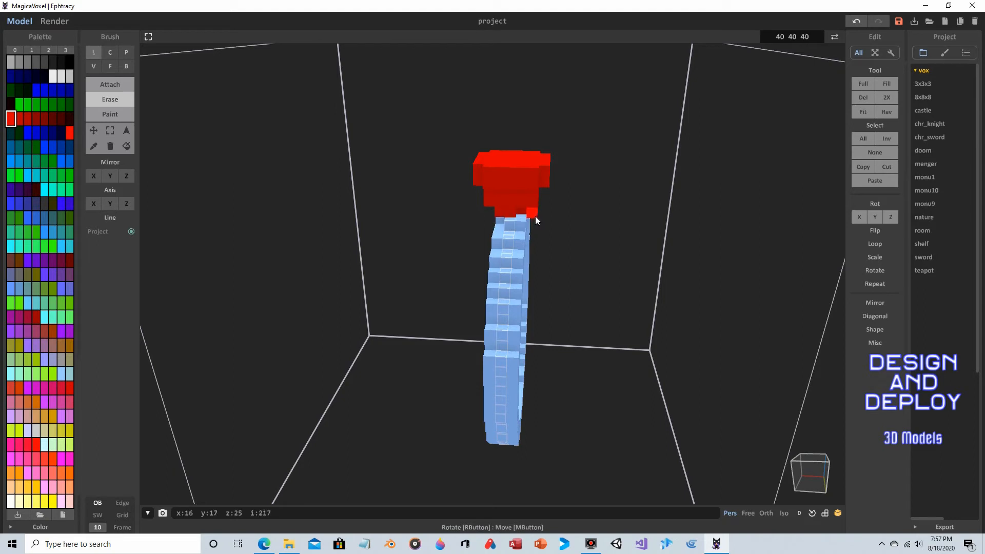
mouse_move(500, 218)
right_down()
mouse_move(654, 199)
mouse_move(575, 193)
mouse_move(525, 207)
right_up()
scroll(602, 200, up, 2)
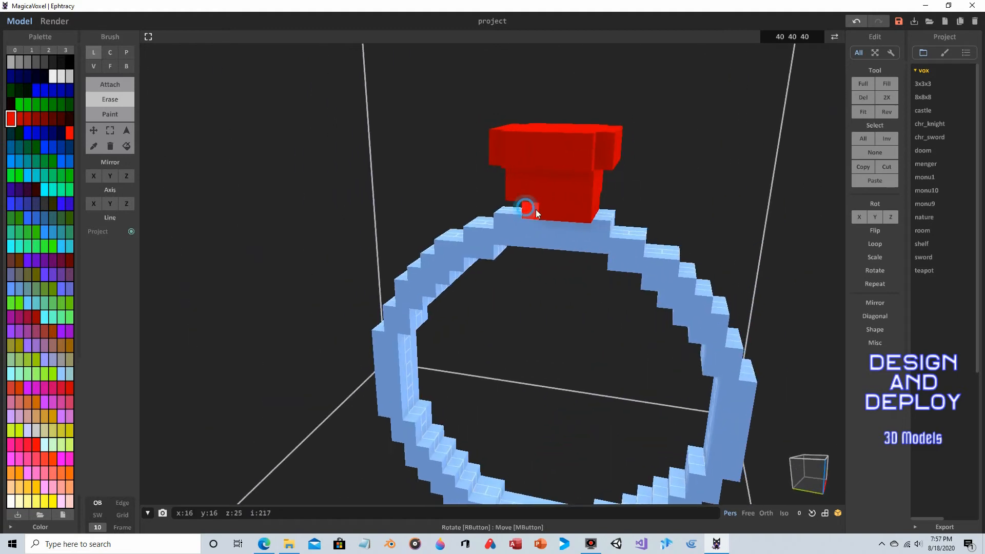
right_drag(648, 193, 457, 176)
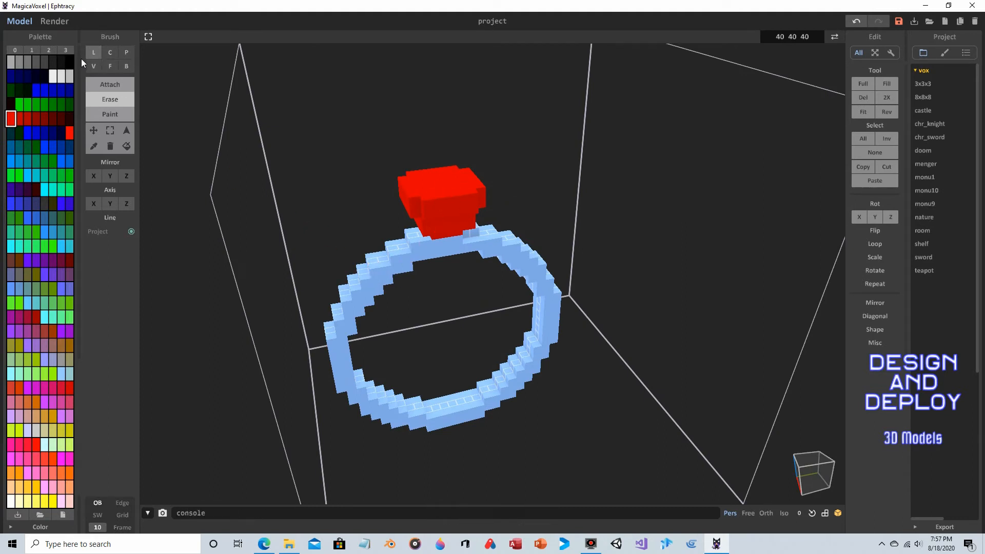
- Give the red gem colour a Glass render material with Glass set to 100
click(12, 116)
click(58, 21)
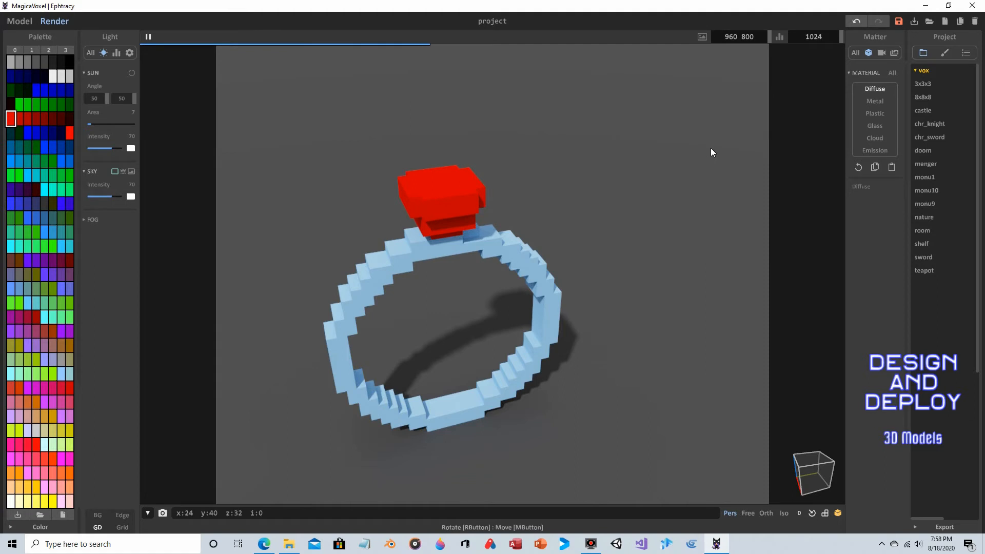
click(875, 126)
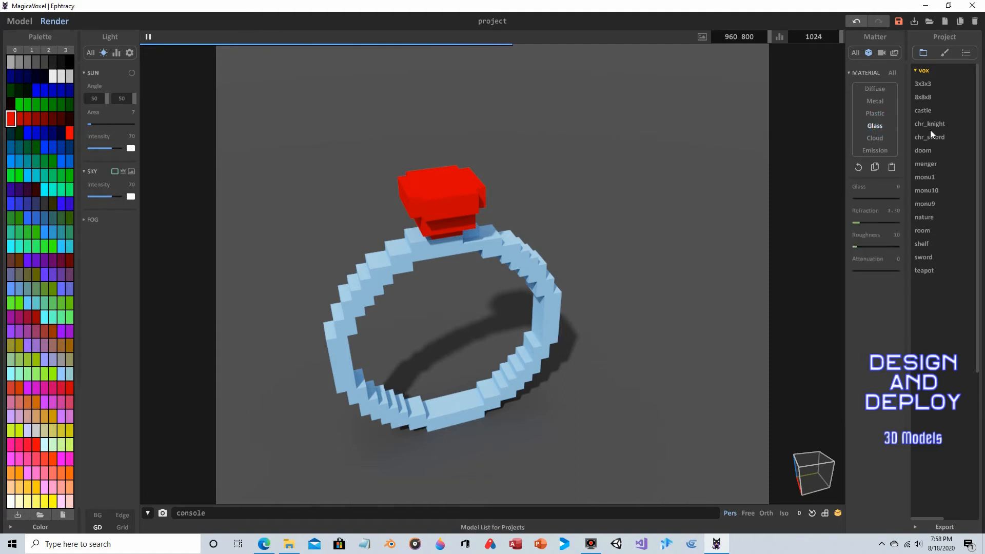
drag(858, 197, 928, 196)
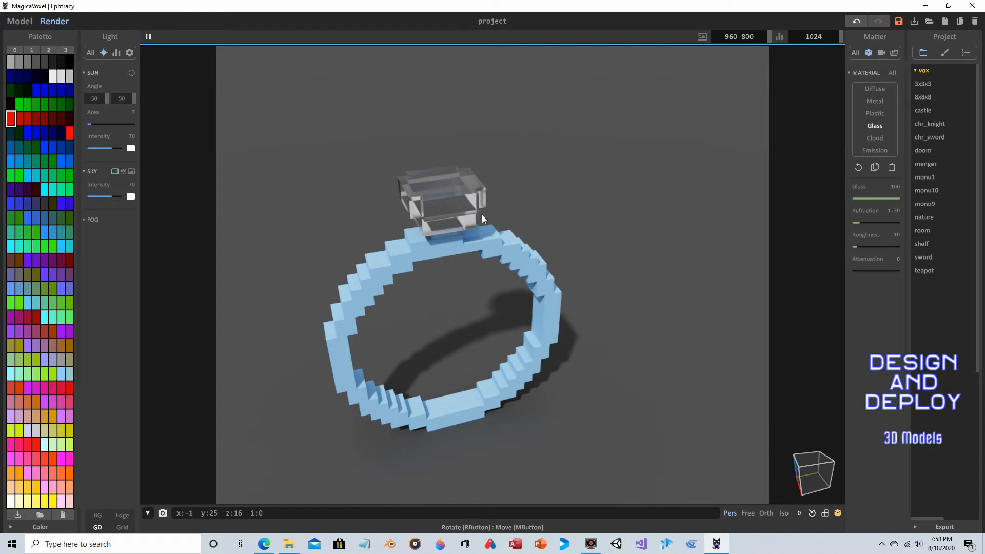
- Set the glass material's attenuation to 2, refraction to 2.27 and roughness to 100
click(854, 271)
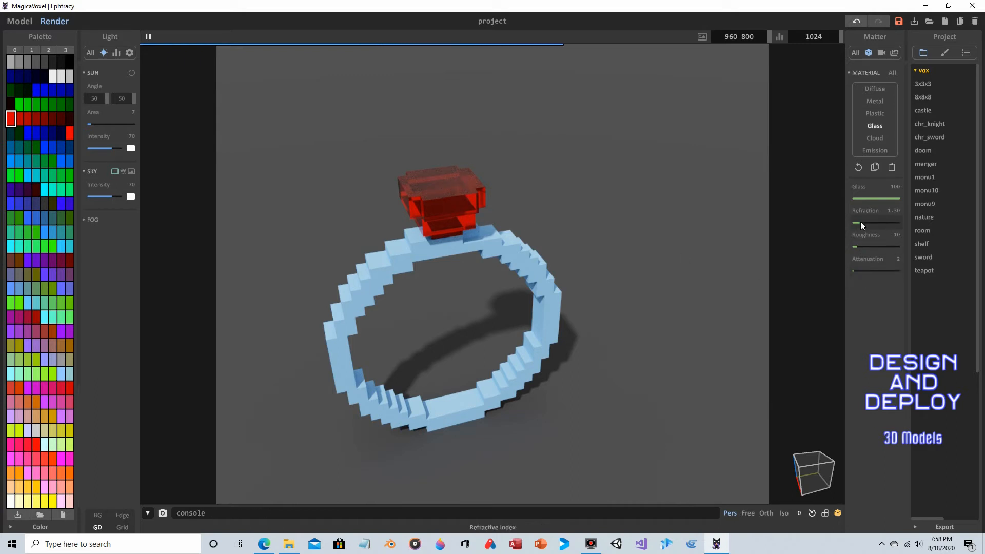
drag(859, 224, 872, 226)
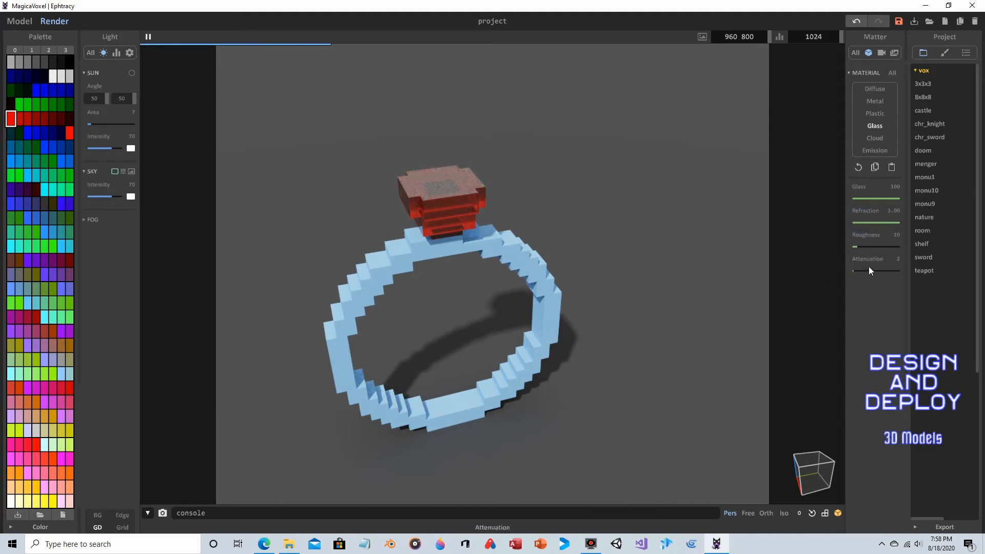
drag(884, 222, 881, 222)
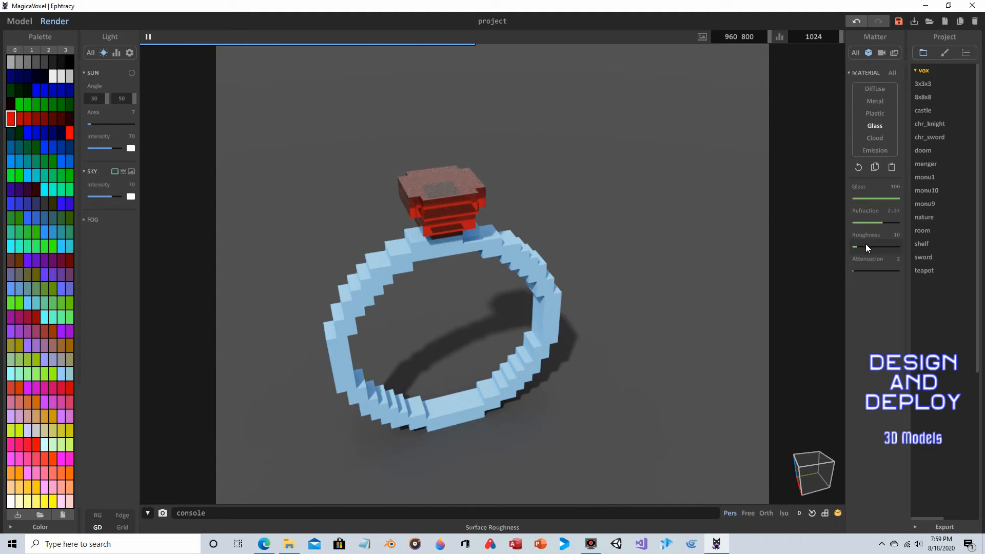
drag(859, 246, 901, 248)
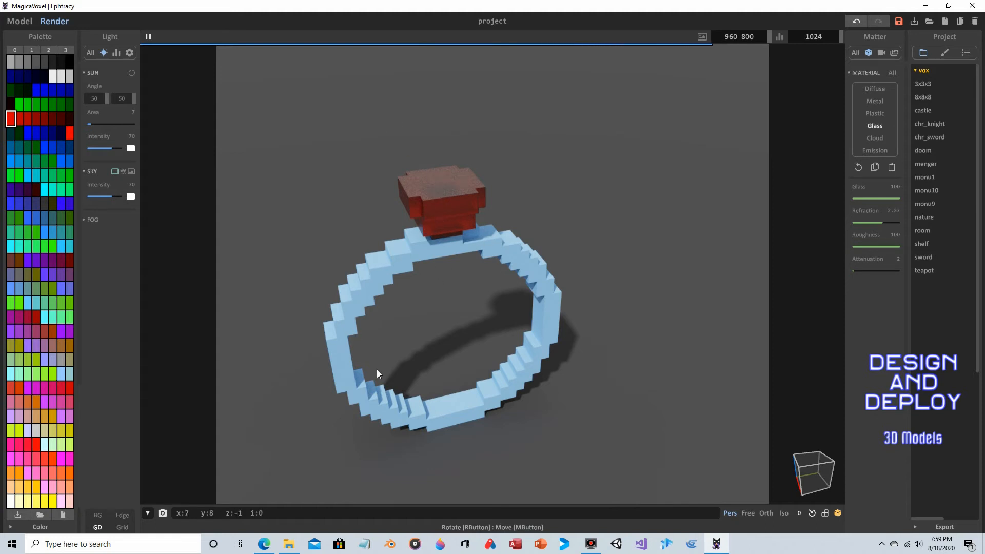
- Pick the ring's light blue colour and give it a Metal render material with Metal at 100
click(19, 21)
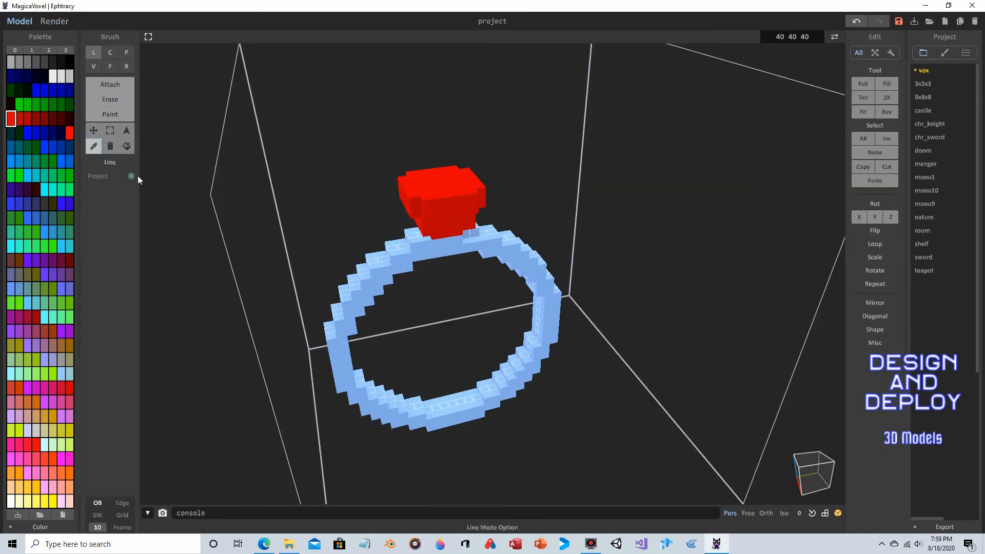
alt+click(387, 281)
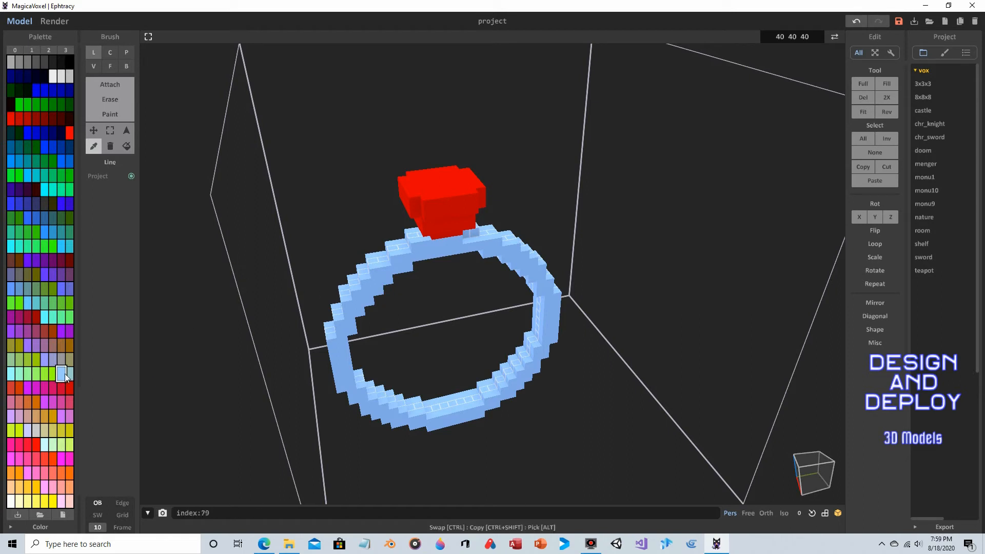
click(54, 21)
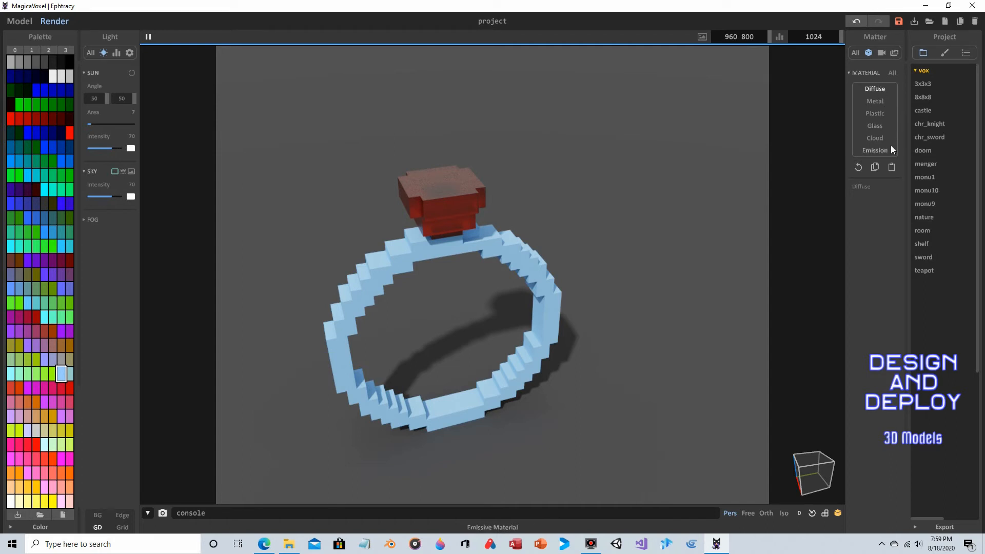
click(874, 101)
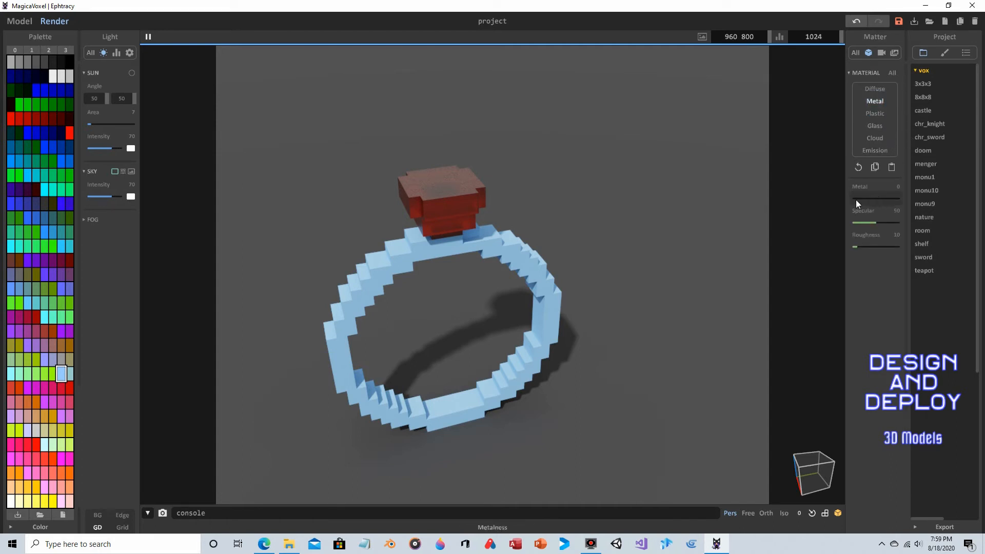
drag(855, 199, 918, 200)
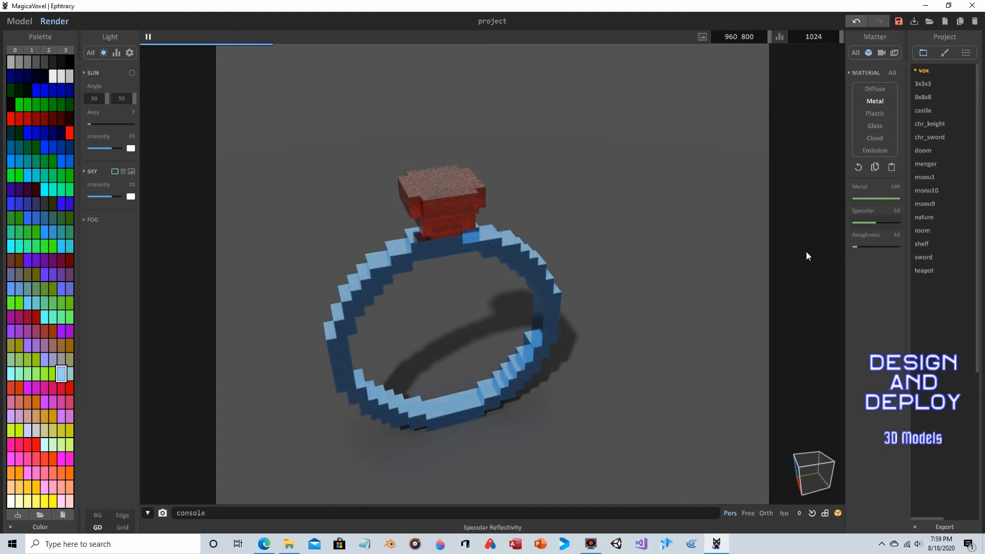
- Set the ring metal's Specular and Roughness both to 100
right_drag(687, 301, 608, 314)
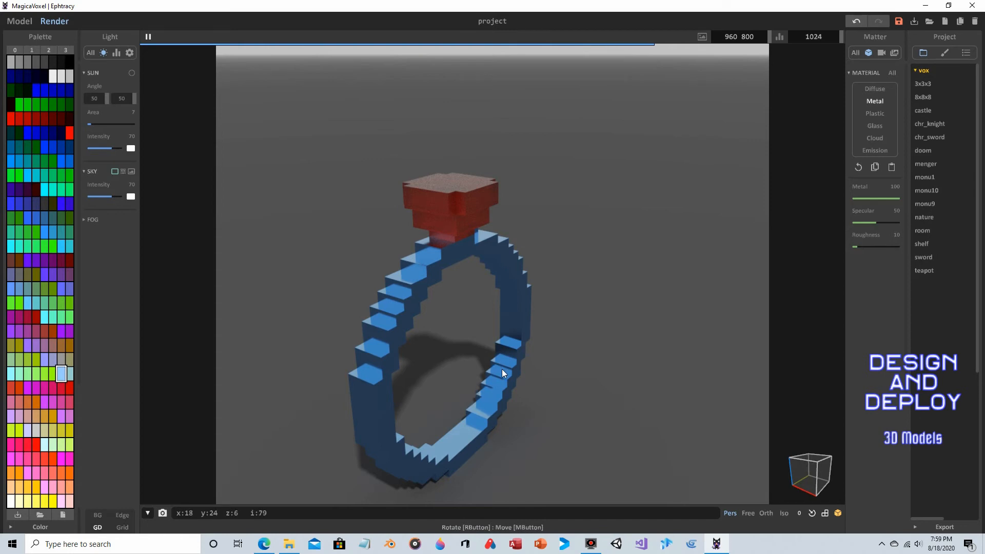
right_drag(595, 332, 370, 337)
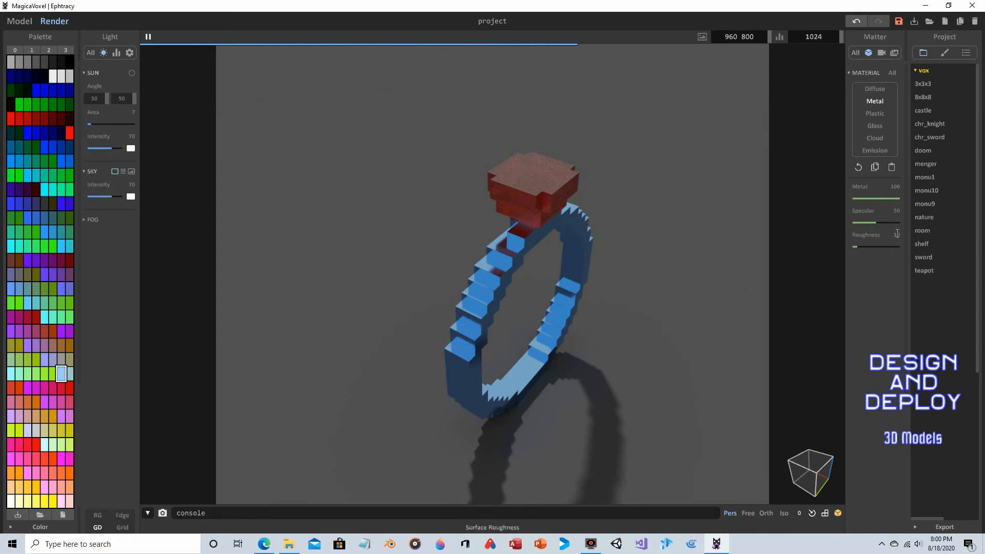
drag(877, 223, 909, 222)
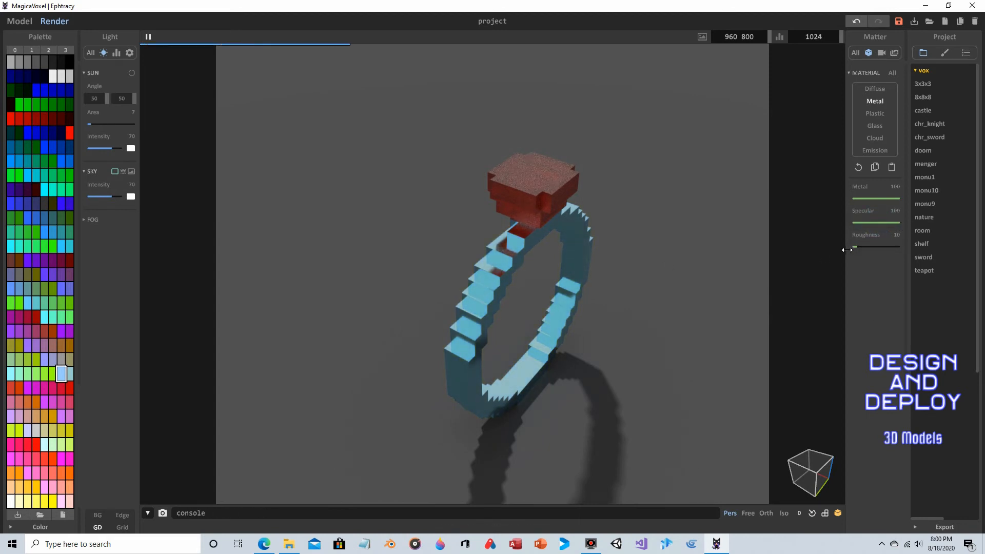
drag(860, 247, 901, 248)
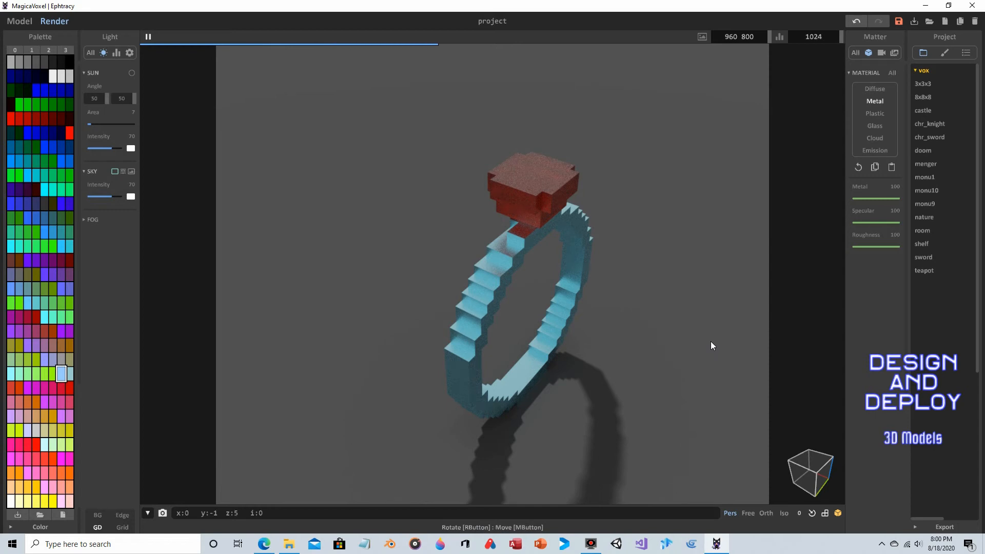
- Open the export options for the model
right_drag(546, 255, 698, 228)
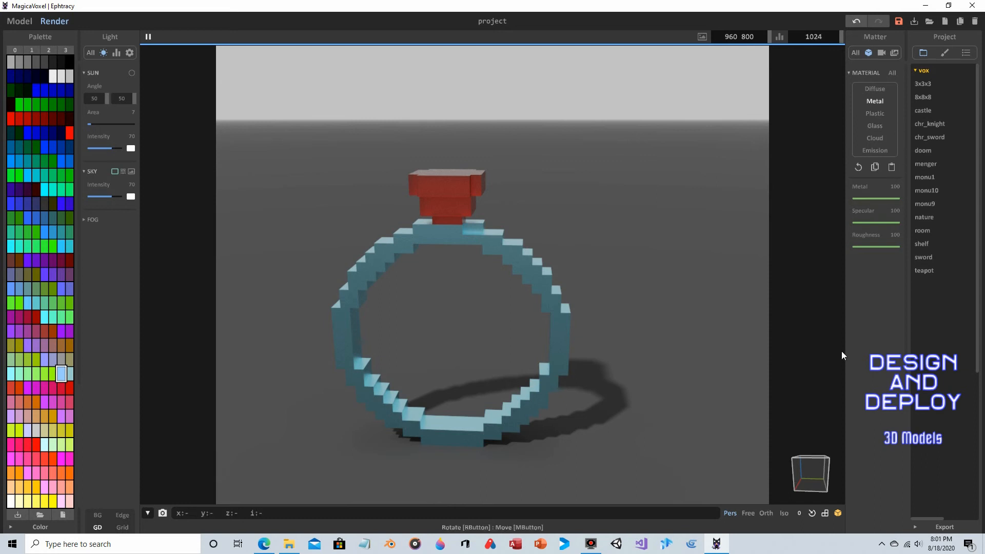
click(941, 526)
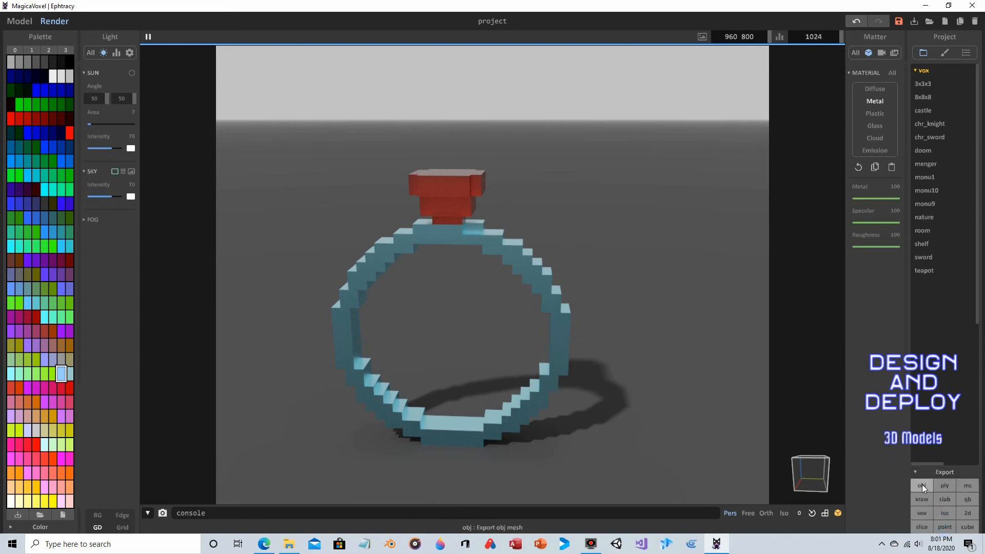